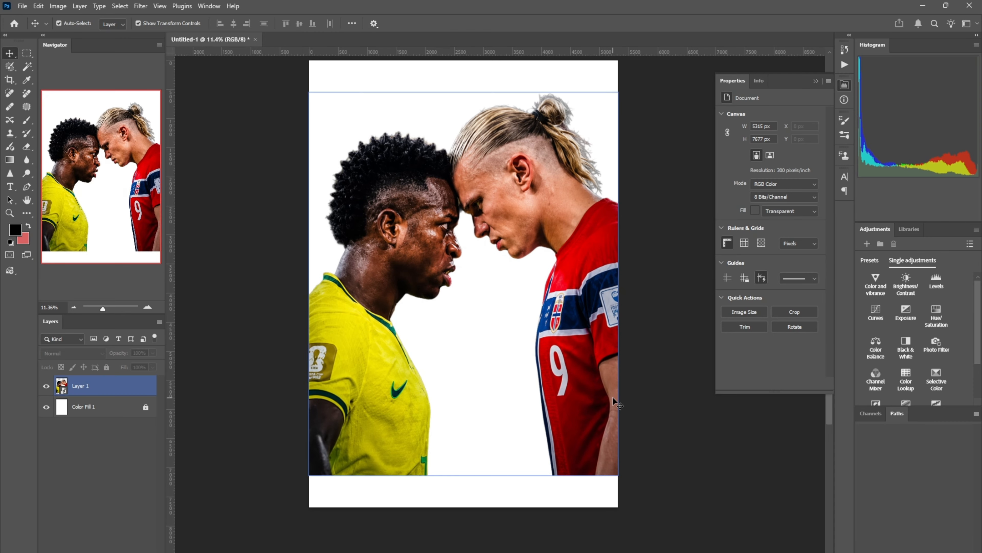
Step: Add a layer mask to Layer 1 and fade out the players' lower edge with a black-to-transparent linear gradient
click(9, 146)
key(g)
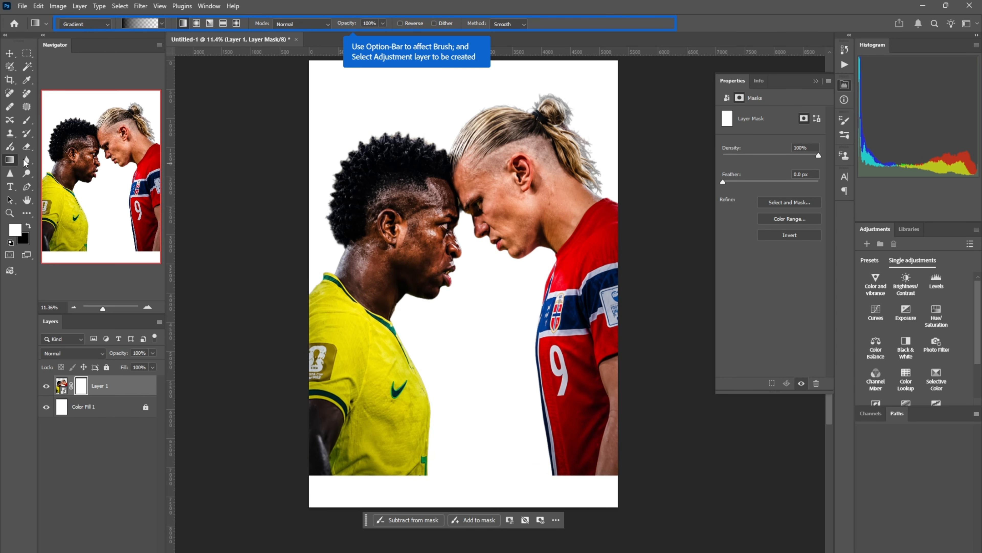
click(132, 27)
click(308, 89)
click(126, 24)
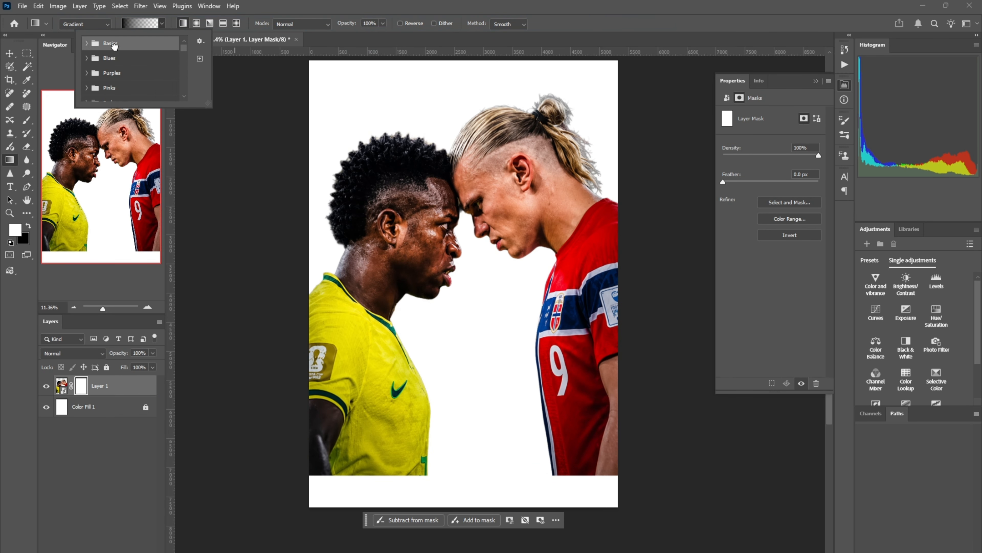
click(28, 226)
click(144, 26)
click(116, 62)
drag(478, 471, 483, 436)
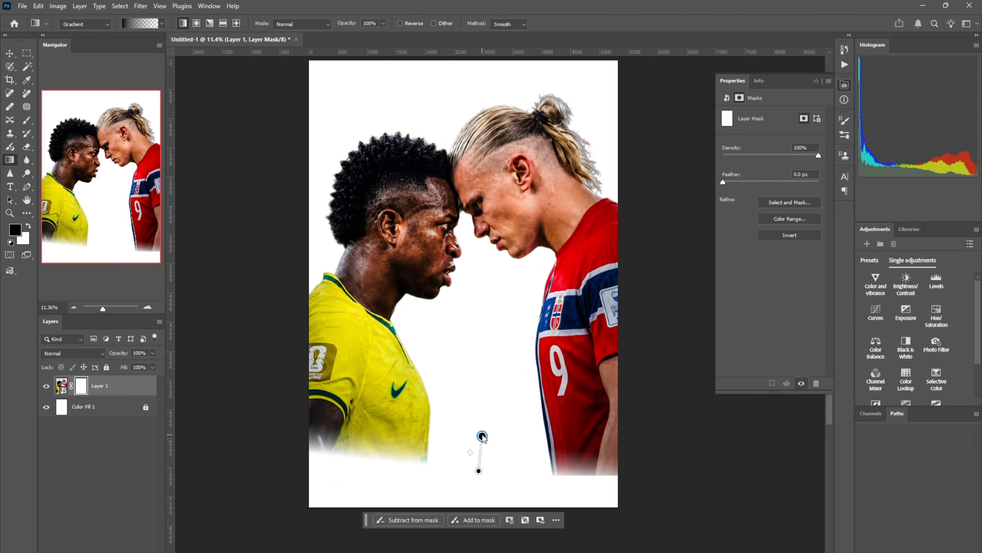
key(v)
click(486, 262)
click(429, 277)
click(274, 327)
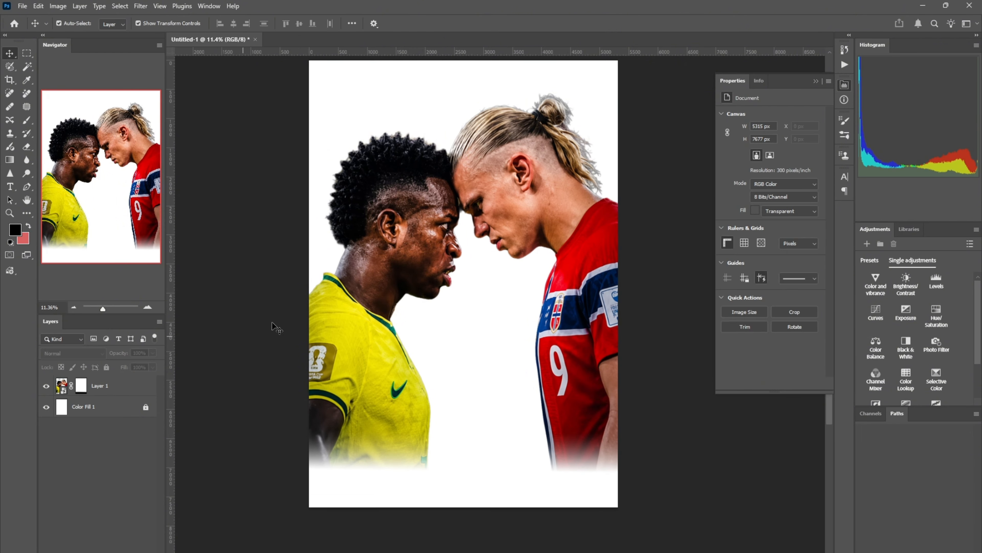
Step: Scale the players image to 99.77% and shift it slightly lower on the canvas
click(559, 282)
drag(463, 93, 464, 103)
drag(613, 474, 618, 482)
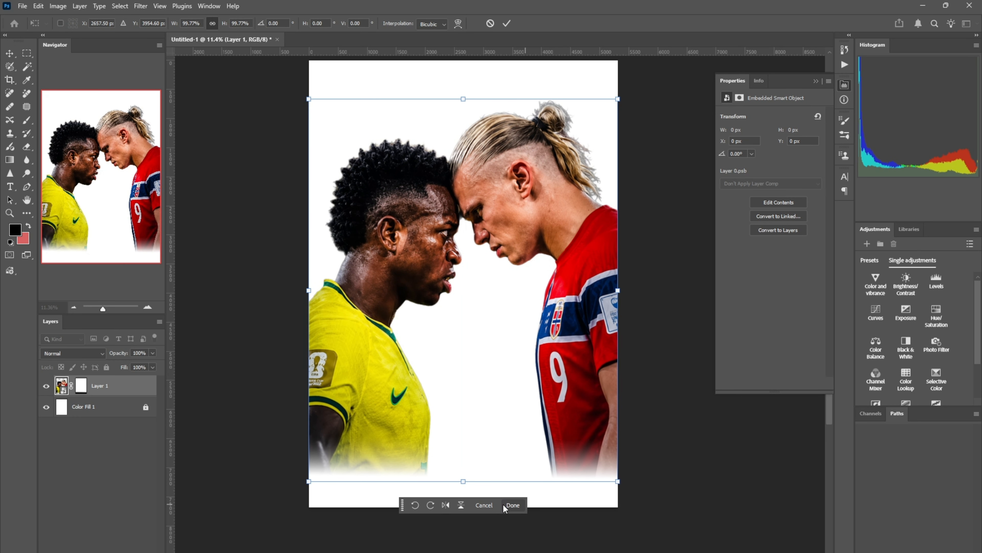
click(510, 506)
drag(566, 323, 566, 311)
scroll(502, 322, down, 1)
click(416, 128)
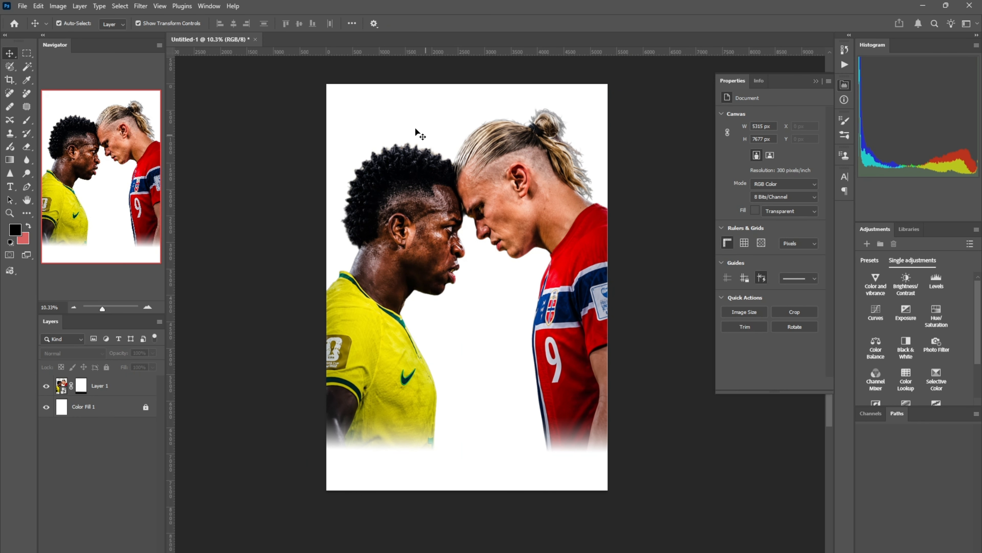
Step: Increase the canvas height to 8268 px, keeping the artwork centered
click(58, 6)
click(75, 103)
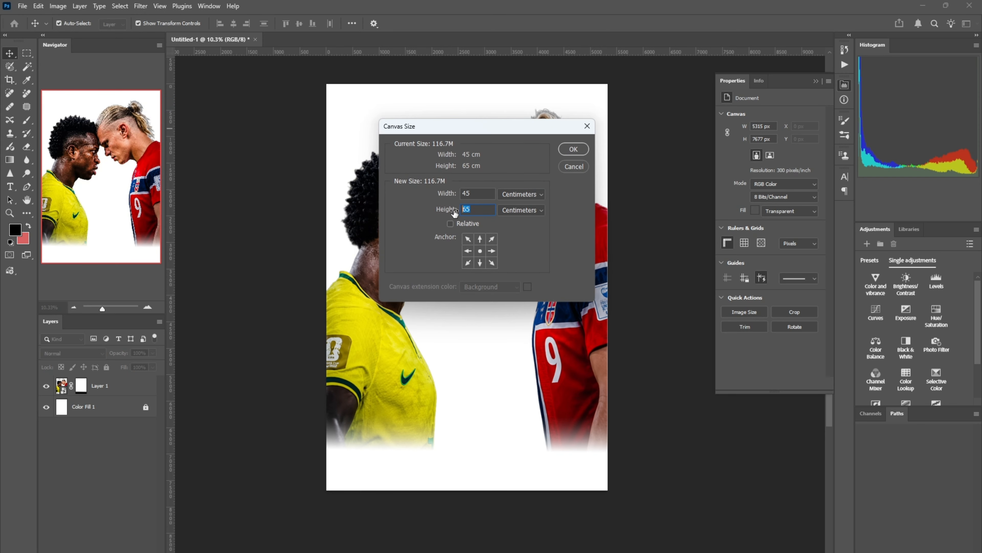
click(587, 151)
Step: Unlock the white Color Fill 1 layer and scale it to 110.77% so it covers the extended canvas
click(99, 385)
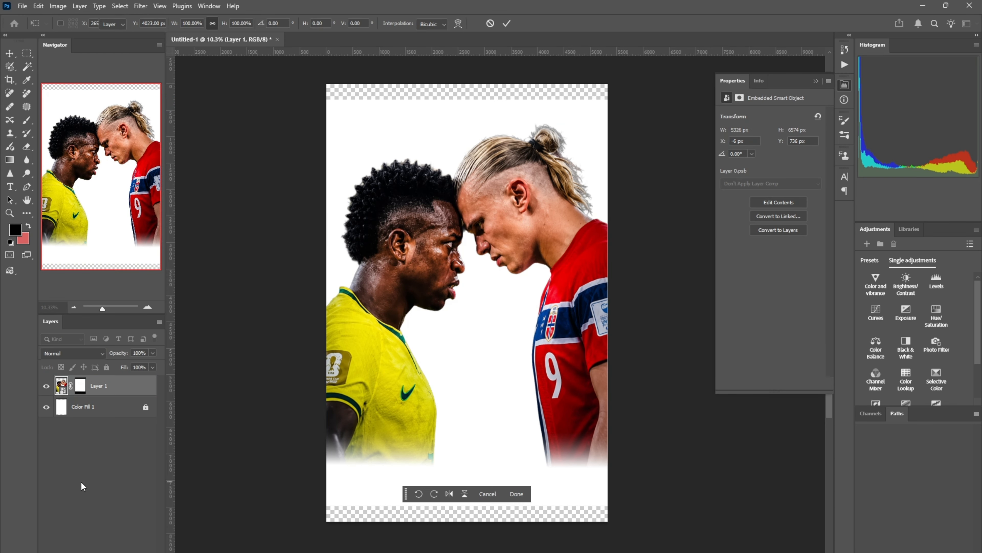
click(90, 407)
click(90, 414)
drag(467, 100, 467, 84)
drag(489, 505, 490, 531)
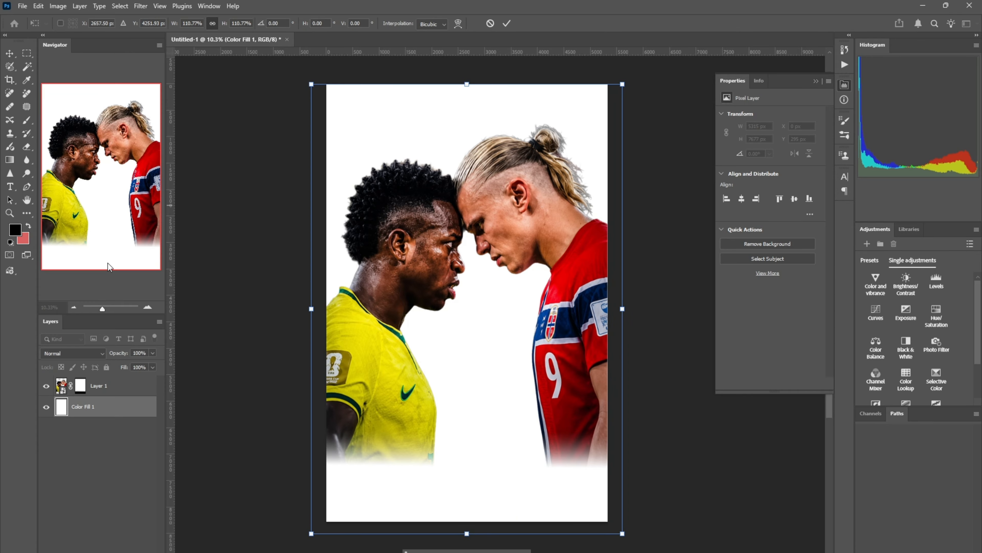
key(Return)
Step: Nudge the players layer downward on the extended canvas
click(109, 457)
drag(536, 272, 542, 270)
click(410, 305)
key(shift+Down)
key(shift+Down)
key(shift+Down)
key(shift+Down)
key(shift+Down)
key(shift+Down)
key(shift+Down)
key(shift+Down)
key(shift+Down)
key(shift+Down)
key(shift+Down)
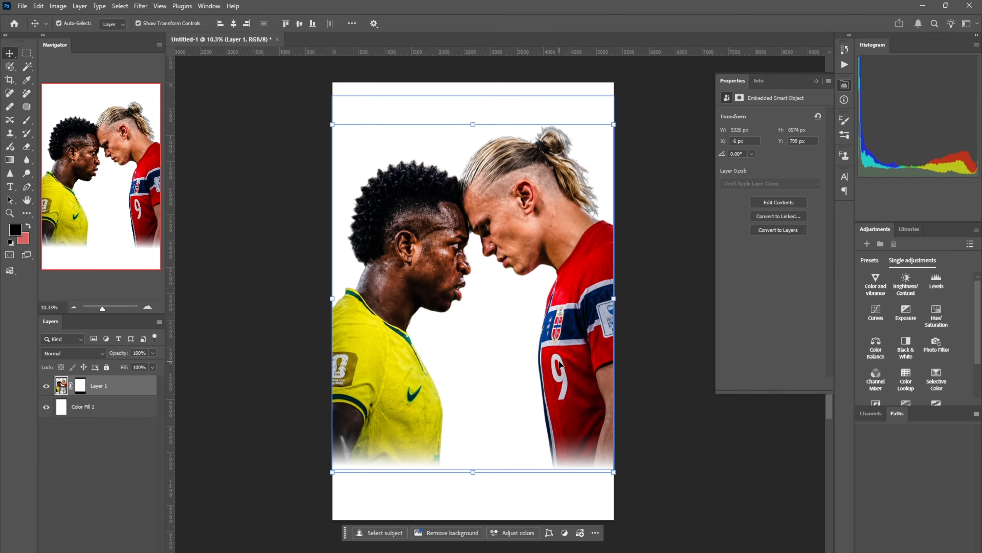
Step: Open the North flag image as a smart object and bring it into the Untitled-1 poster
key(ctrl+o)
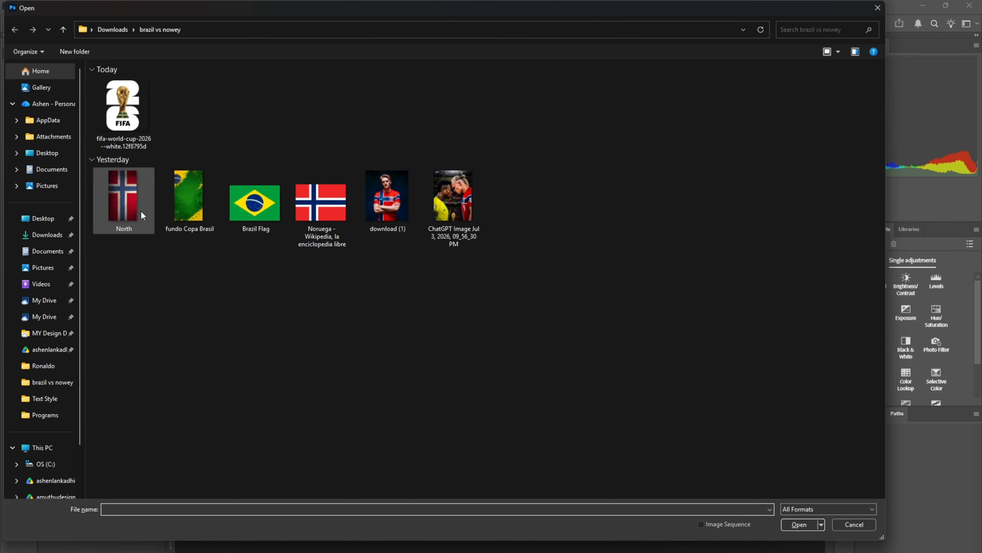
double_click(142, 215)
right_click(142, 384)
click(184, 323)
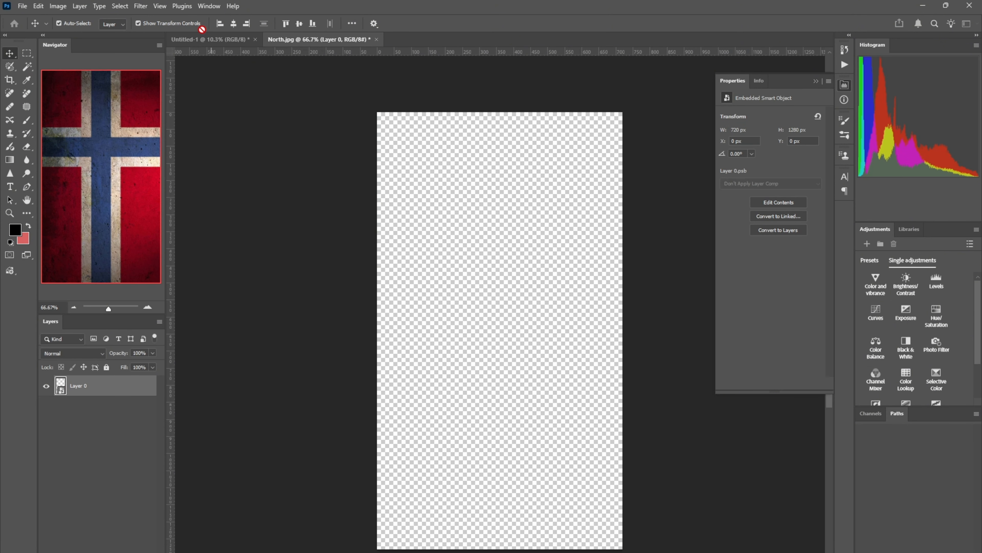
drag(201, 28, 569, 265)
Step: Scale the Norwegian flag to 97.02% and fit it into the upper right half of the poster
key(ctrl+t)
drag(614, 329, 625, 348)
drag(475, 83, 474, 80)
mouse_move(577, 231)
mouse_down()
mouse_move(566, 232)
mouse_move(575, 234)
mouse_up()
drag(623, 350, 627, 356)
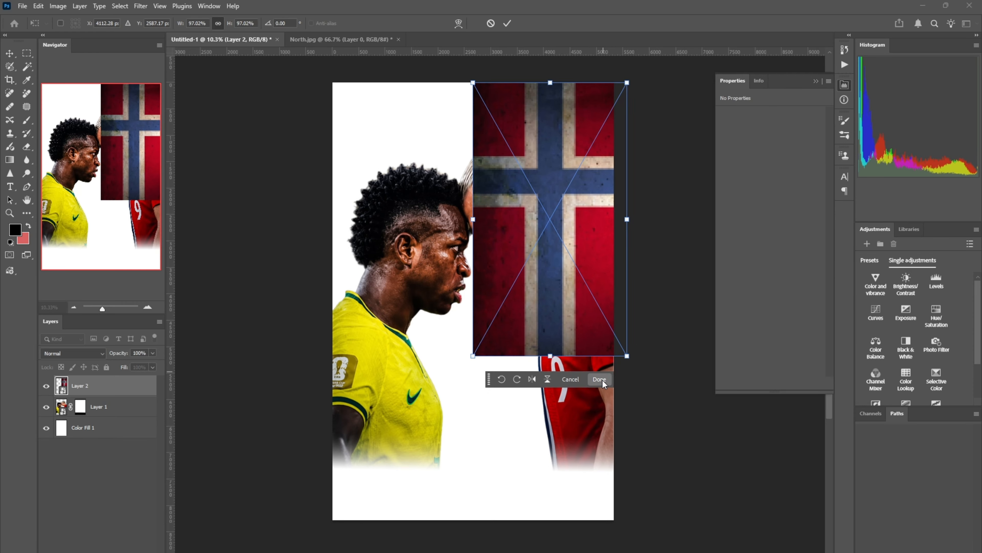
click(602, 381)
Step: Open the fundo Copa Brasil image and bring it into the poster as a smart object
key(ctrl+o)
click(189, 201)
click(815, 526)
mouse_move(458, 343)
mouse_down()
mouse_move(217, 39)
mouse_move(380, 202)
mouse_move(473, 341)
mouse_up()
right_click(89, 388)
click(122, 193)
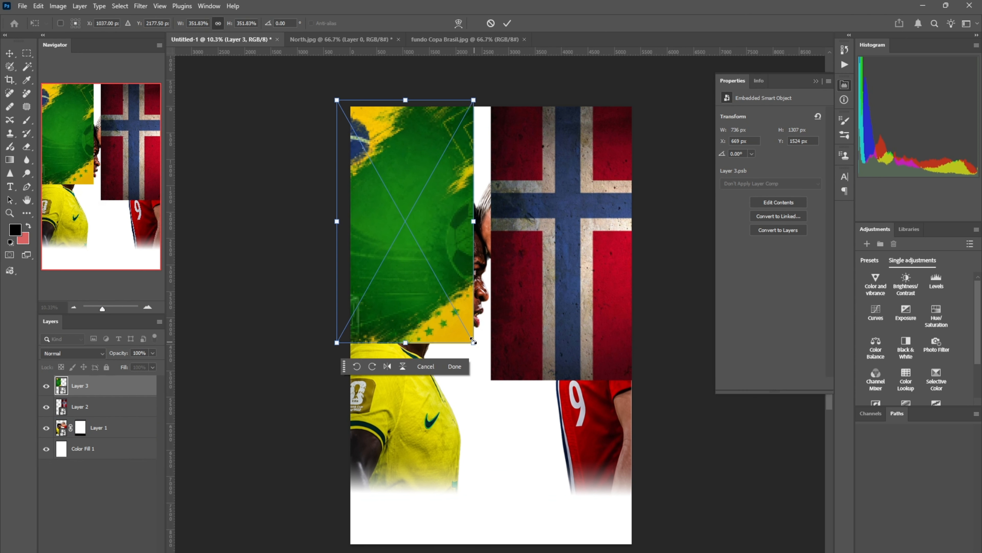
Step: Scale the Brazil background to about 2914 × 5174 px so it fills the poster's upper left half beside the Norwegian flag
drag(438, 280, 452, 287)
drag(419, 349, 422, 379)
drag(433, 354, 428, 354)
click(463, 404)
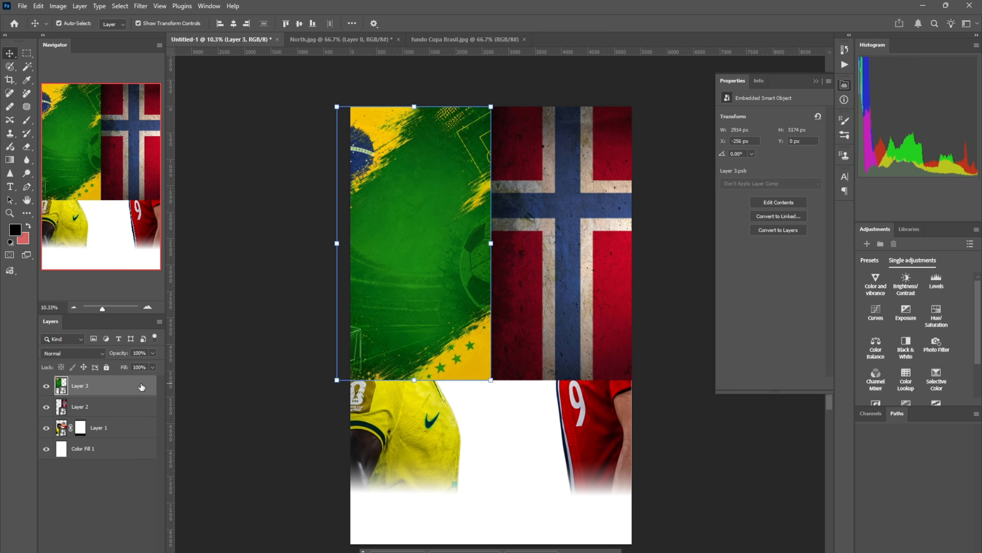
Step: Reorder the layers so both flag backgrounds, Layer 2 and Layer 3, sit beneath the players on Layer 1
drag(117, 393, 114, 437)
click(117, 389)
double_click(117, 388)
click(866, 116)
drag(120, 385, 121, 413)
Step: Apply a Gaussian Blur smart filter to the Norwegian flag on Layer 2
shift+click(109, 433)
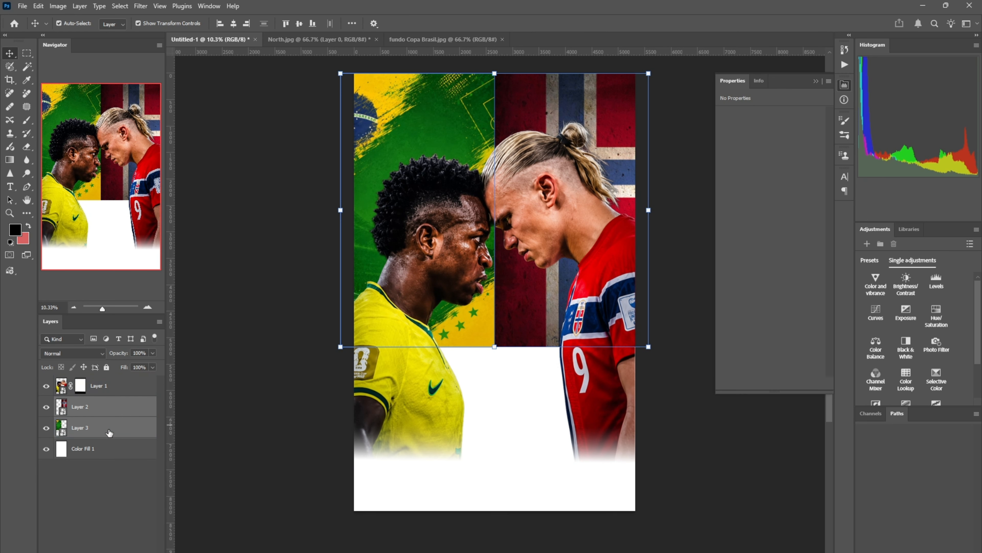
click(58, 6)
click(125, 404)
click(140, 6)
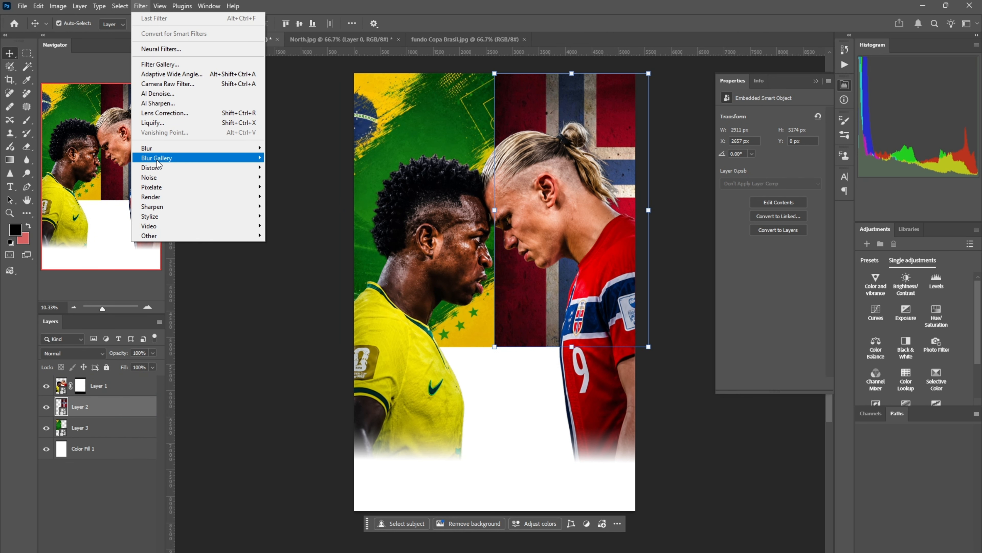
click(293, 187)
drag(664, 355, 689, 356)
click(773, 217)
Step: Apply a Gaussian Blur smart filter to the Brazil background on Layer 3
click(105, 457)
click(140, 6)
mouse_move(175, 158)
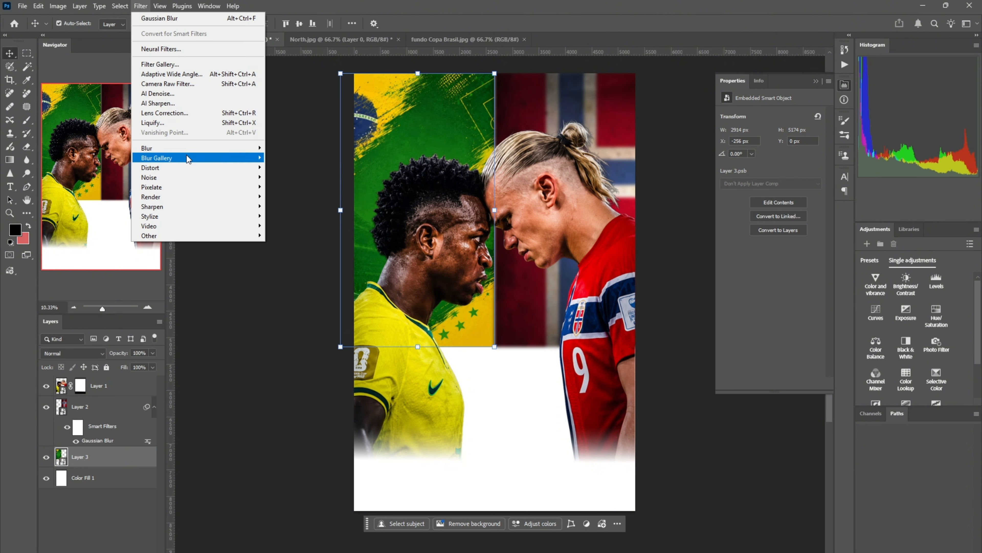
click(293, 187)
click(772, 218)
Step: Mask the Norwegian flag layer and paint out its inner left edge and upper area with a soft black brush
click(104, 406)
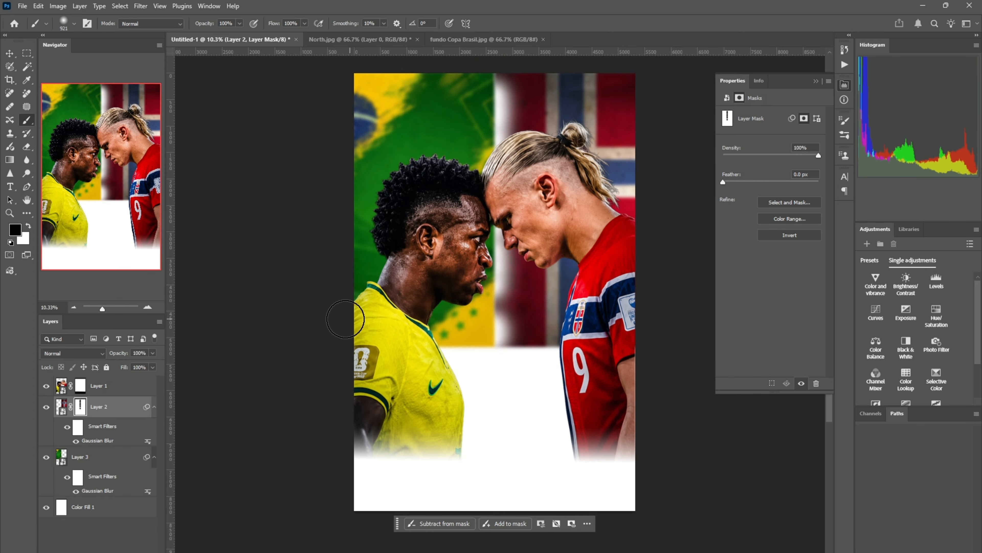
drag(509, 86, 536, 329)
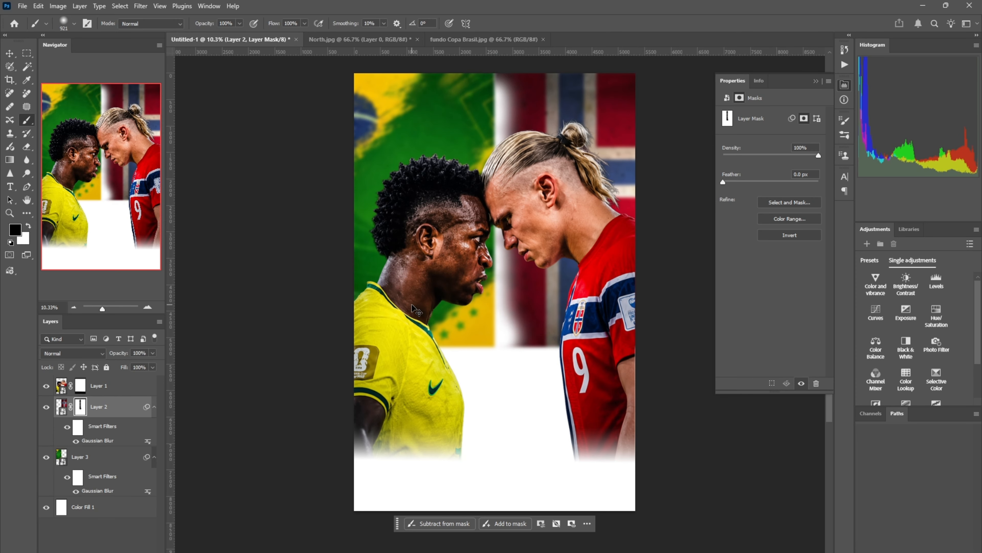
mouse_move(385, 91)
mouse_down()
mouse_move(508, 82)
mouse_move(587, 116)
mouse_move(681, 109)
mouse_up()
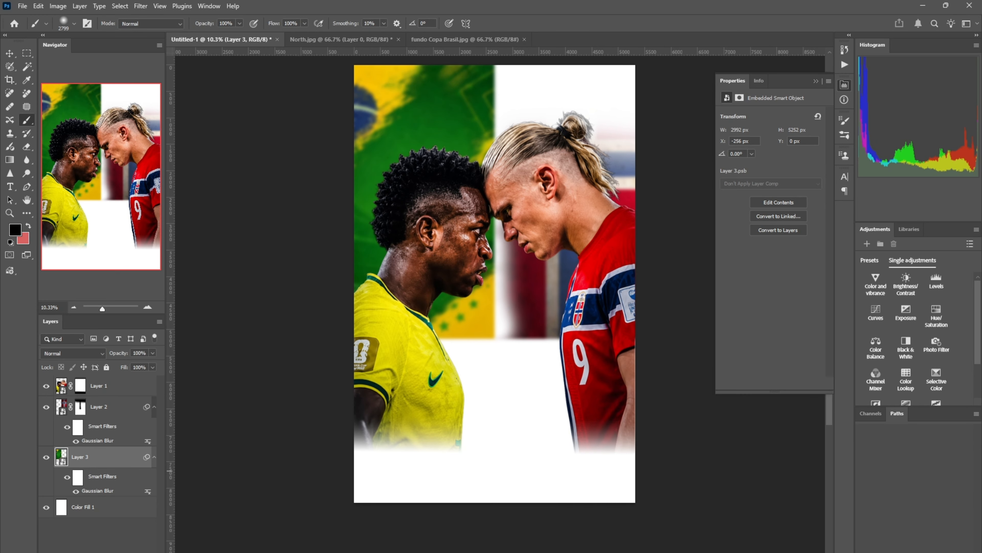
Step: Mask the Brazil background layer and fade its upper area with a large soft black brush
drag(337, 93, 565, 96)
click(8, 56)
click(324, 234)
scroll(324, 235, down, 2)
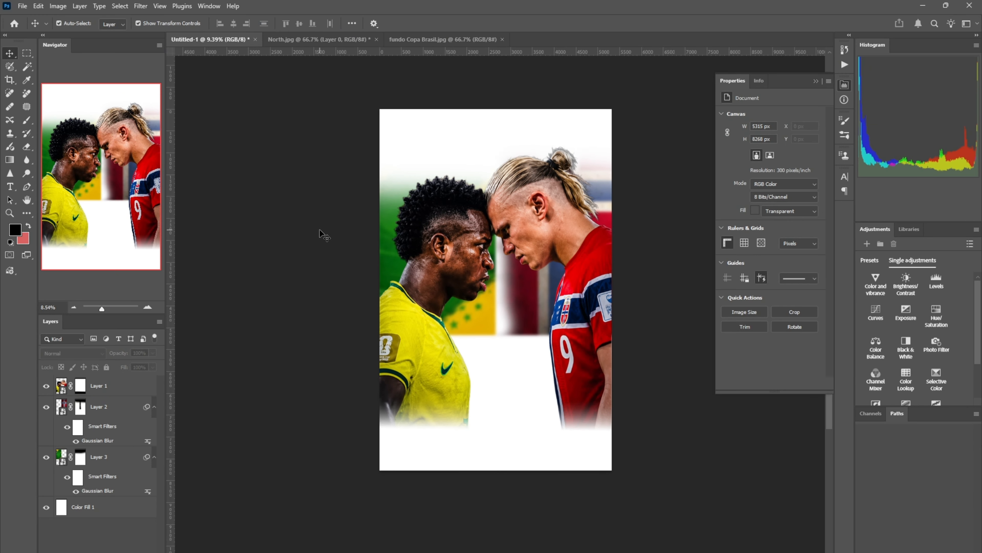
scroll(313, 261, up, 4)
scroll(311, 264, down, 3)
Step: Open the white fifa-world-cup-2026 logo and place it above Layer 1 as a smart object between the players, about 1574 × 2429 px
click(152, 386)
scroll(265, 295, down, 1)
scroll(269, 301, up, 1)
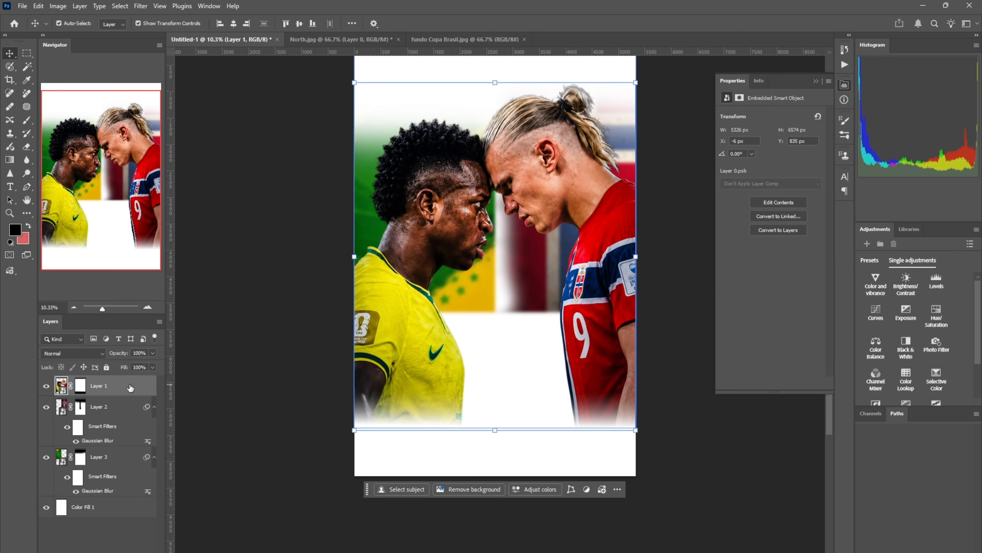
key(ctrl+o)
double_click(121, 112)
drag(545, 297, 556, 421)
right_click(112, 387)
click(143, 251)
click(564, 446)
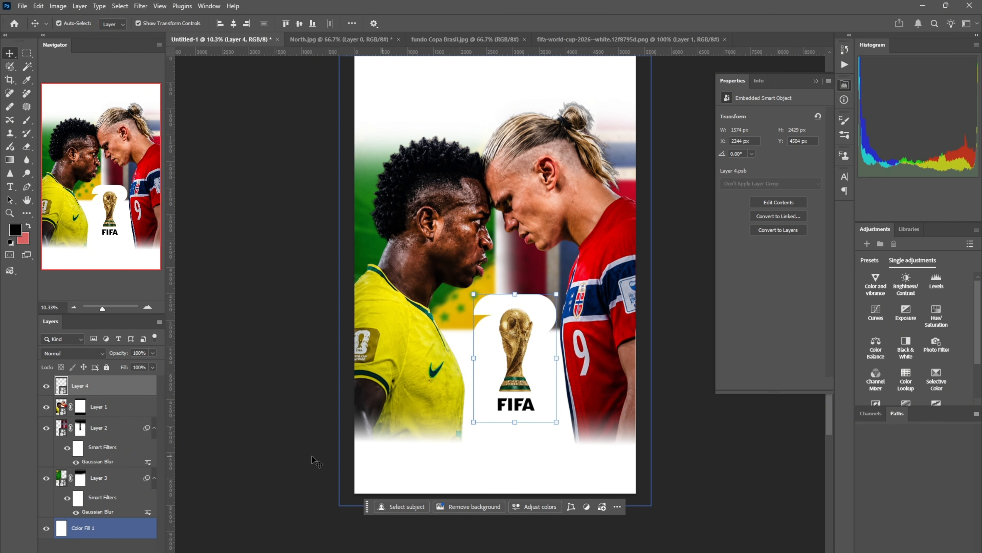
Step: Add a Gradient Fill layer directly above Color Fill 1 and open its gradient for editing
click(93, 523)
click(102, 552)
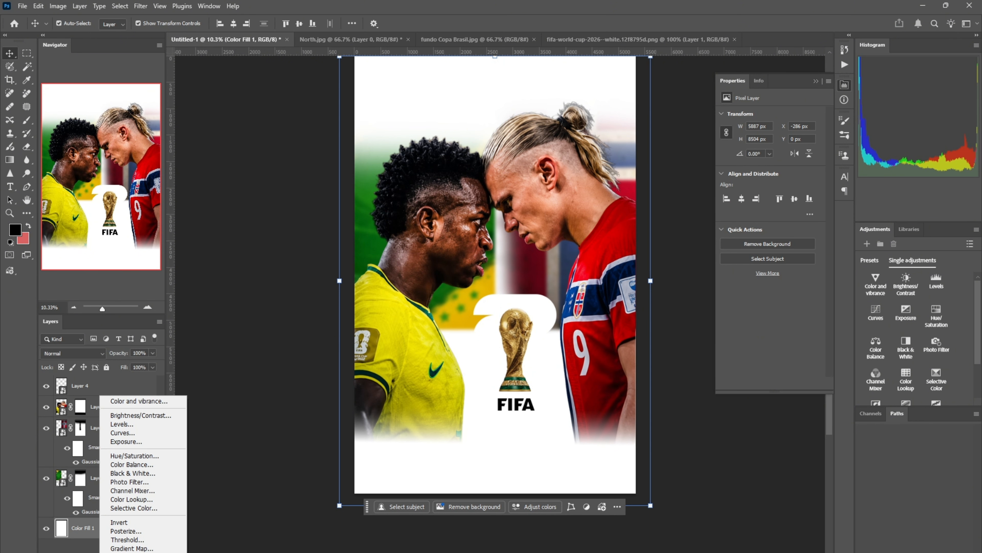
click(116, 552)
click(445, 157)
scroll(605, 151, down, 3)
click(544, 99)
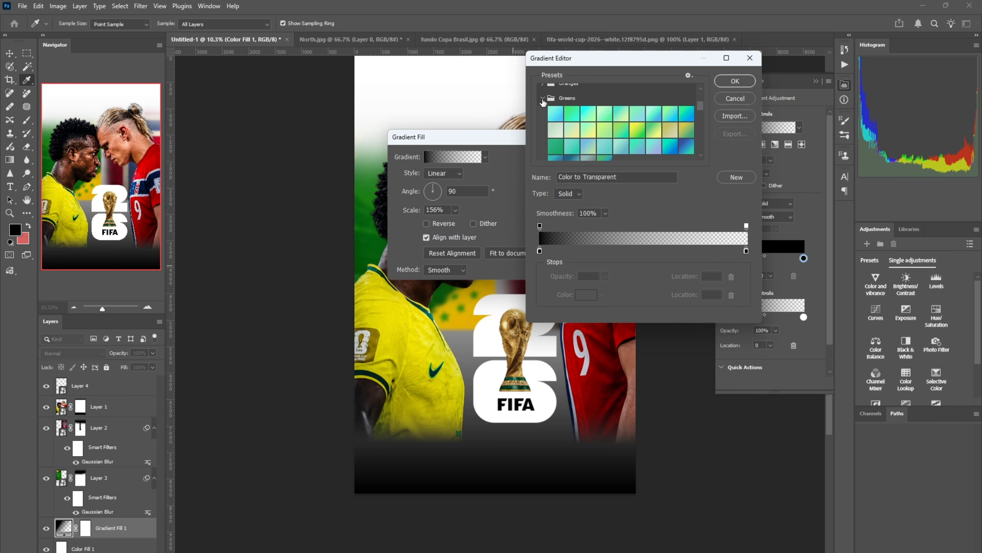
click(544, 99)
scroll(545, 108, down, 2)
click(550, 122)
click(572, 131)
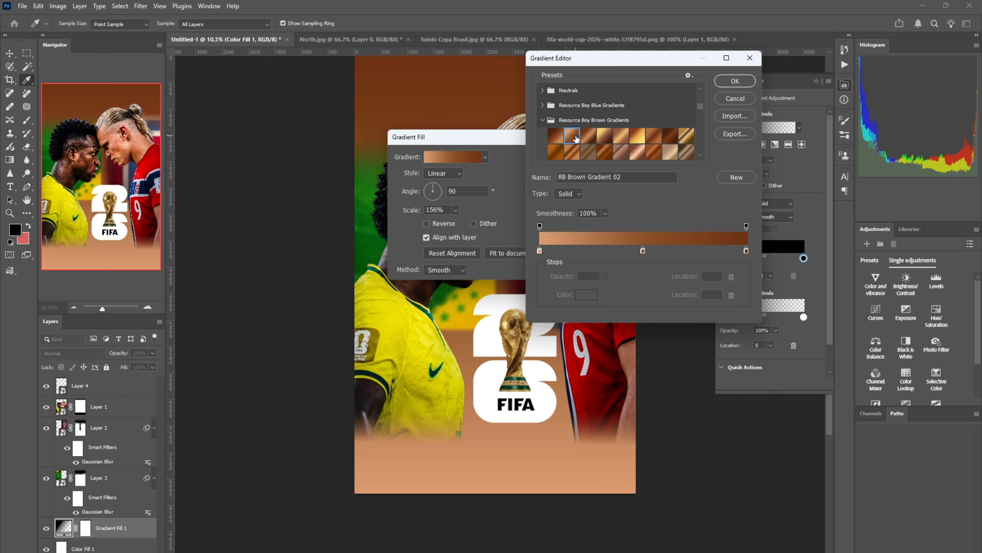
click(603, 140)
scroll(618, 139, down, 1)
Step: Set the fill gradient's start color stop to bright yellow and its end stop to dark red
click(540, 251)
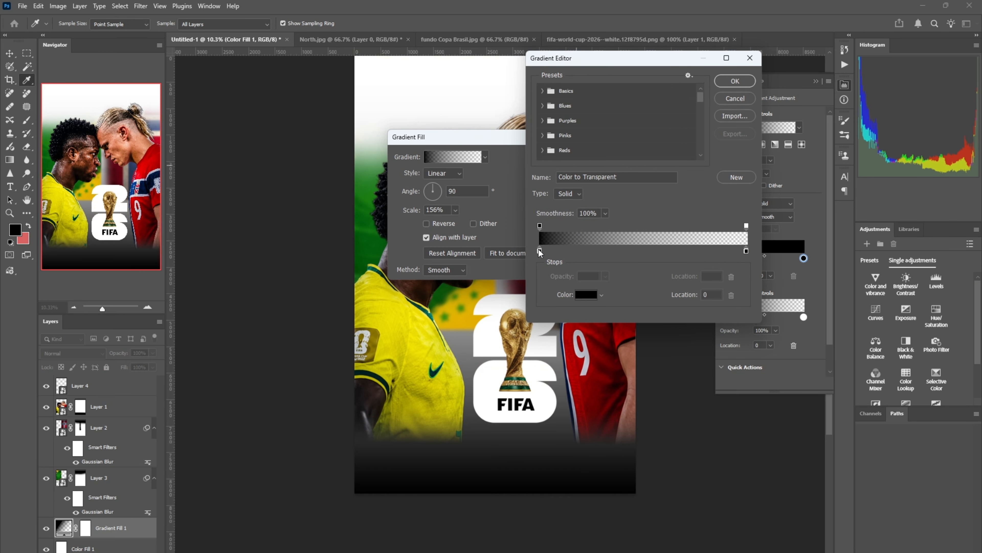
click(590, 300)
click(588, 137)
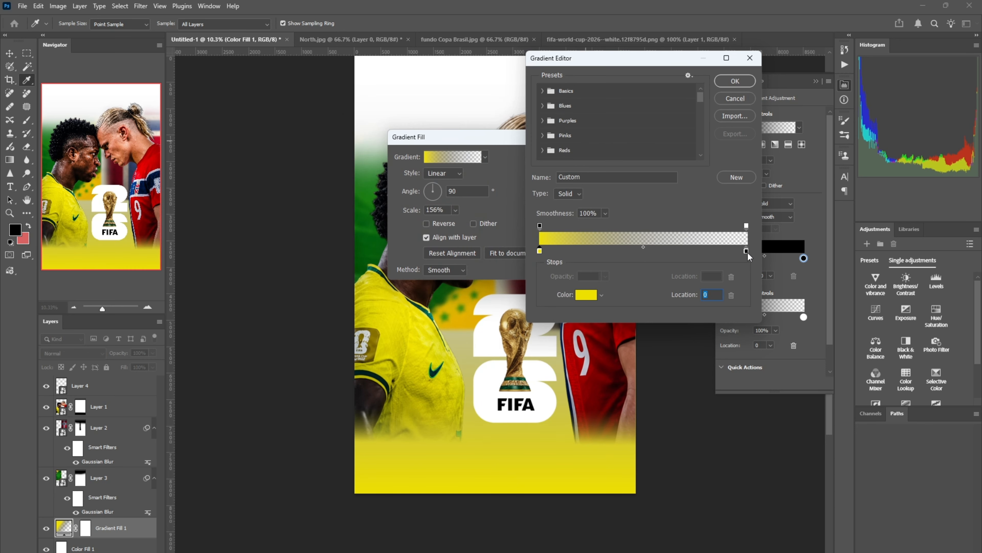
click(584, 296)
click(606, 370)
key(Return)
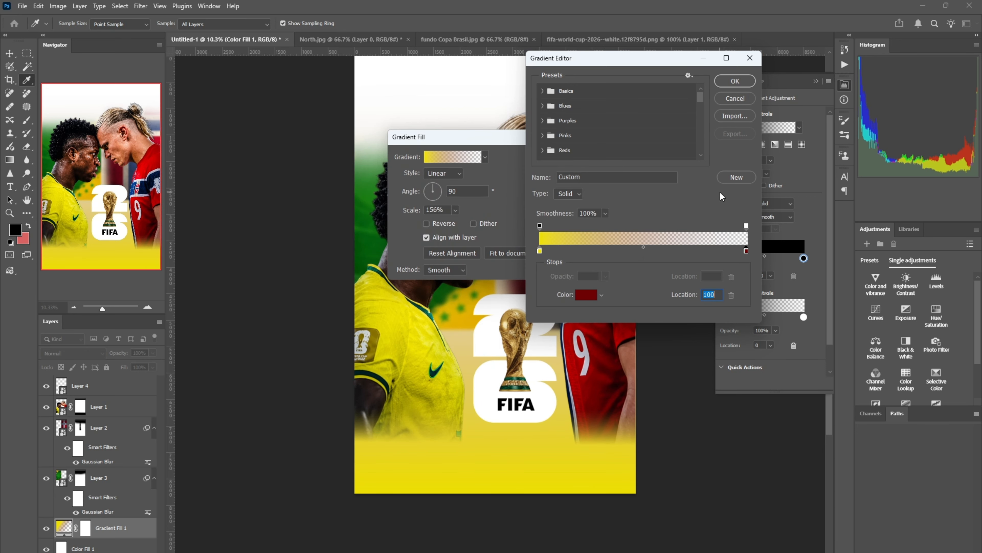
click(738, 82)
Step: Apply the gradient fill and move its opaque opacity stop to location 100 to remove the transparency
scroll(763, 280, down, 3)
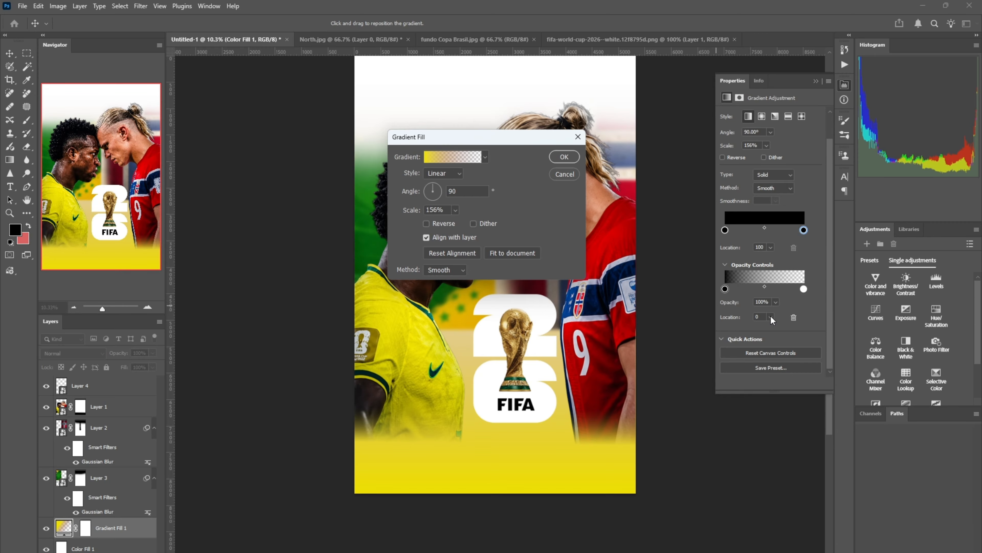
key(Return)
drag(782, 331, 821, 330)
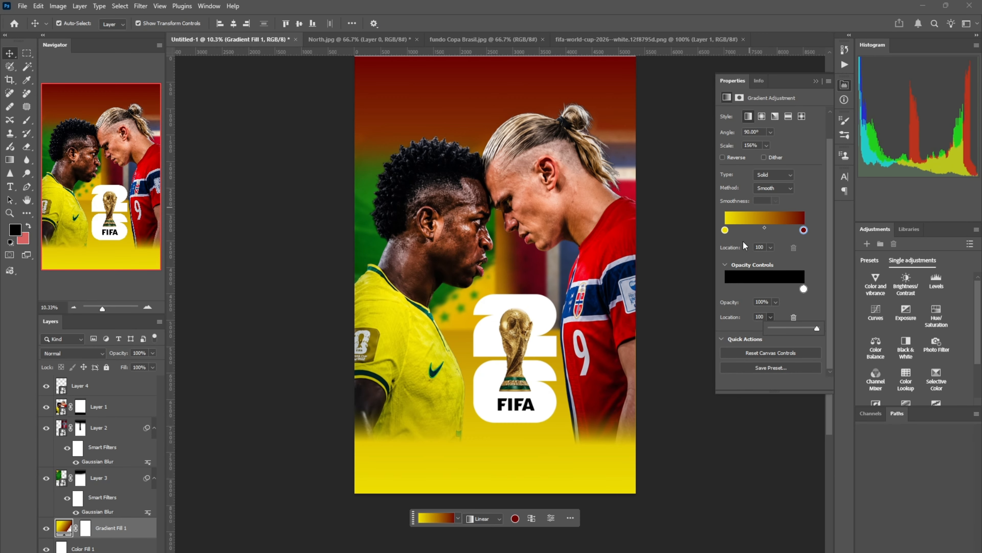
click(673, 166)
scroll(649, 188, down, 1)
scroll(634, 182, up, 1)
scroll(484, 197, up, 1)
click(484, 197)
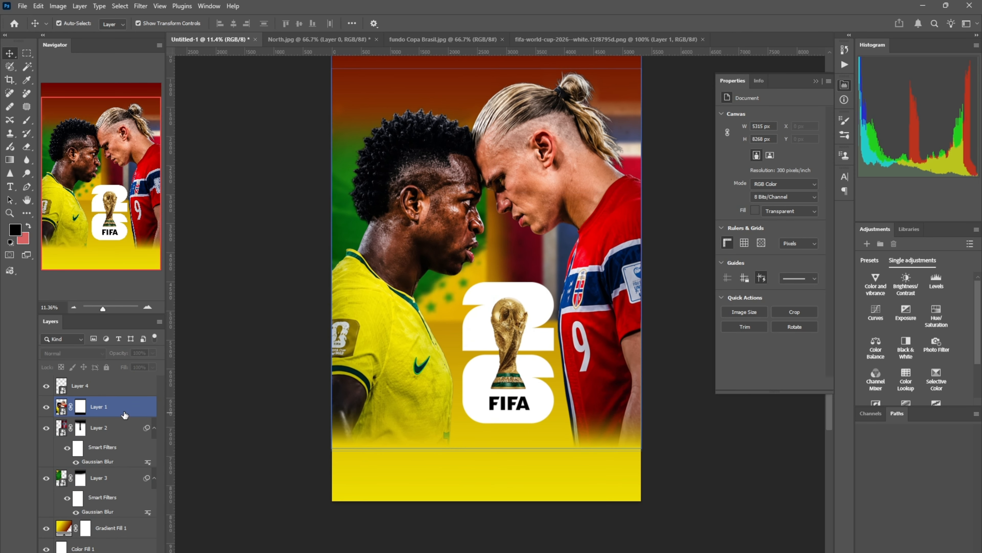
Step: Group the two flag layers, Layer 2 and Layer 3, and lower the group's opacity to 71%
click(112, 428)
shift+click(113, 478)
key(ctrl+g)
drag(118, 353, 108, 356)
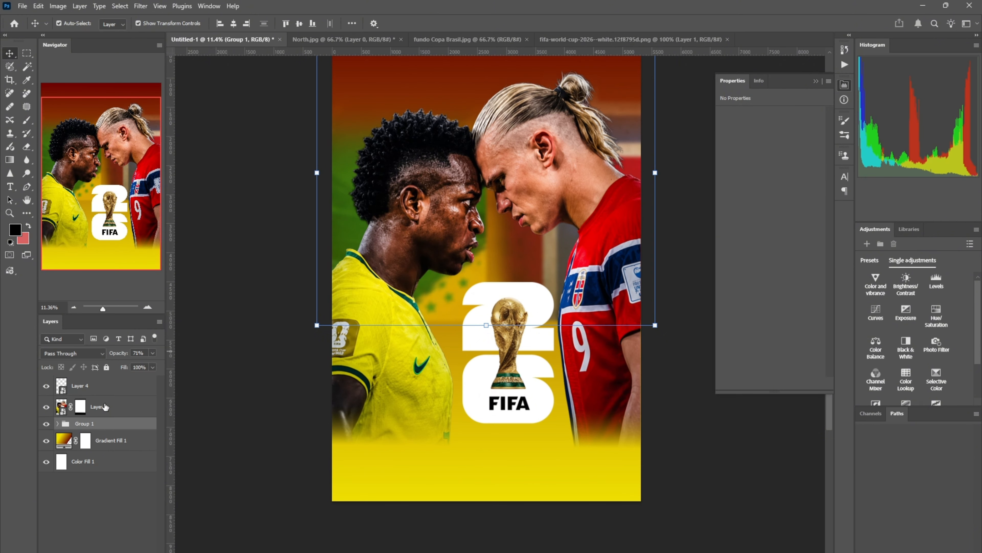
Step: Add a dark stroke to the tournament logo on Layer 4, adjusting its color, size and position
double_click(116, 386)
click(541, 181)
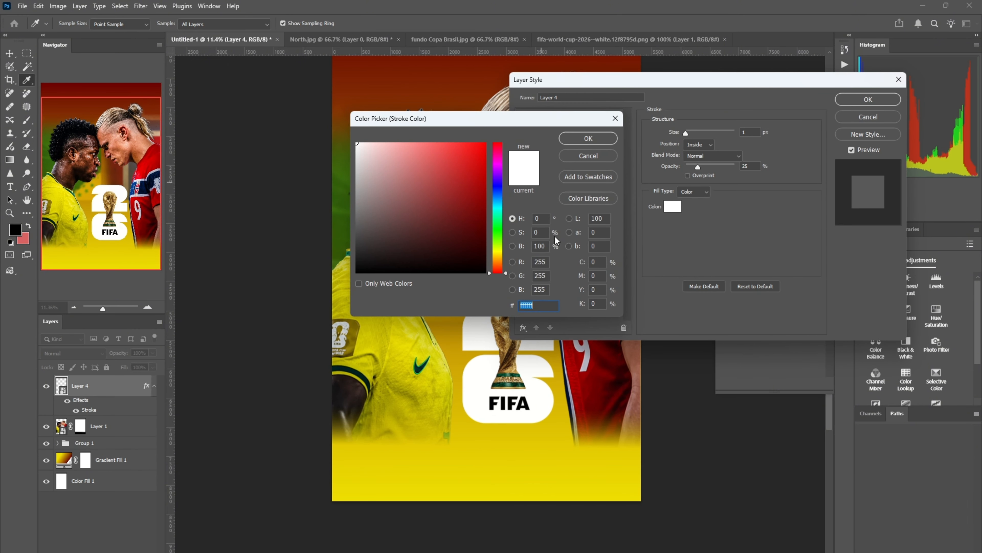
key(Return)
drag(694, 134, 699, 134)
click(698, 144)
click(698, 154)
mouse_move(699, 167)
mouse_down()
mouse_move(722, 167)
mouse_move(700, 175)
mouse_up()
Step: Apply a smooth Inner Bevel to the logo with depth 615%, size 35 px and soften 9 px
click(551, 139)
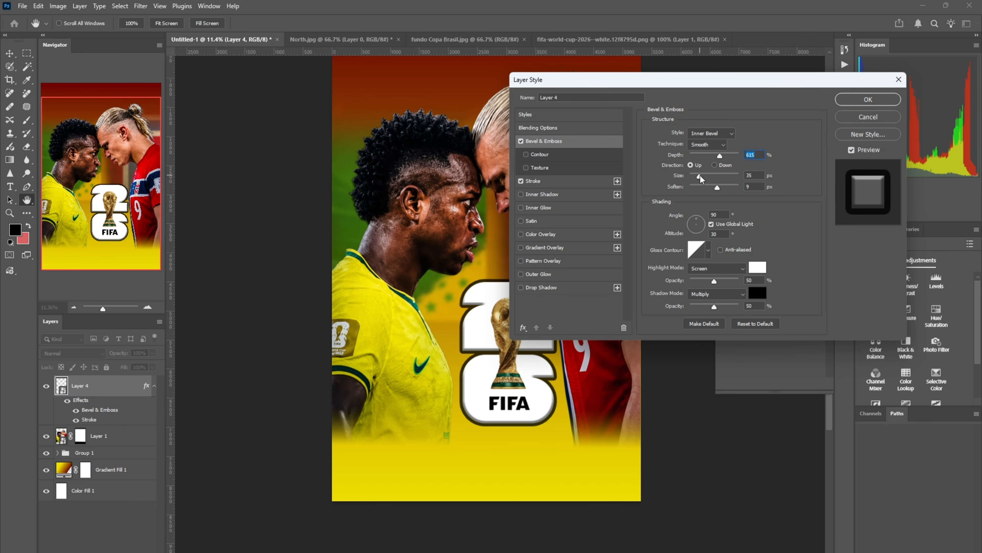
click(871, 103)
click(679, 118)
mouse_move(522, 206)
mouse_down()
mouse_move(543, 161)
mouse_move(517, 205)
mouse_up()
scroll(441, 325, down, 2)
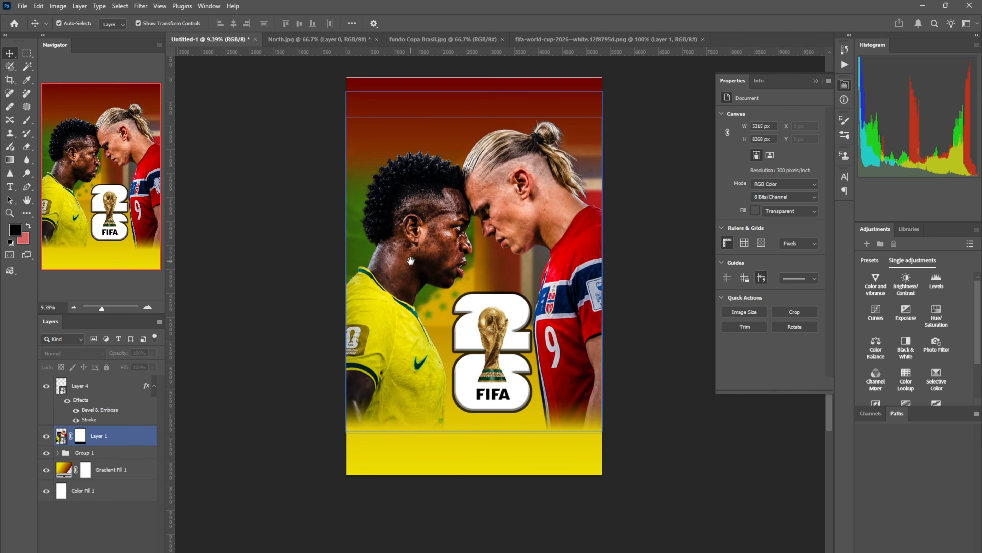
Step: Open Brazil Flag.jpg and the Noruega - Wikipedia flag image together
key(ctrl+o)
click(267, 219)
ctrl+click(321, 205)
key(Return)
Step: Close the North.jpg, fundo Copa Brasil.jpg and FIFA World Cup logo documents without saving changes
click(271, 40)
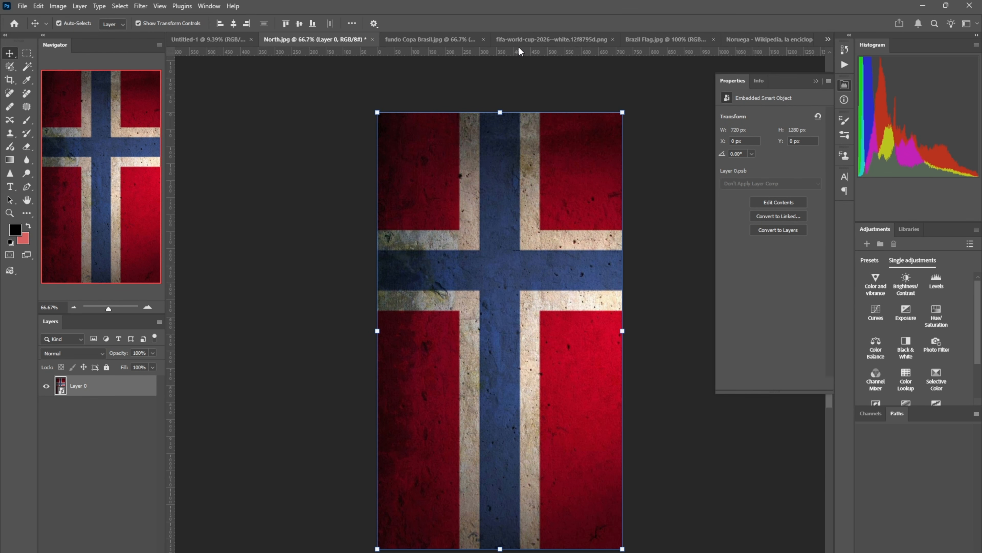
click(765, 40)
click(595, 39)
click(478, 39)
click(533, 39)
click(377, 40)
click(473, 209)
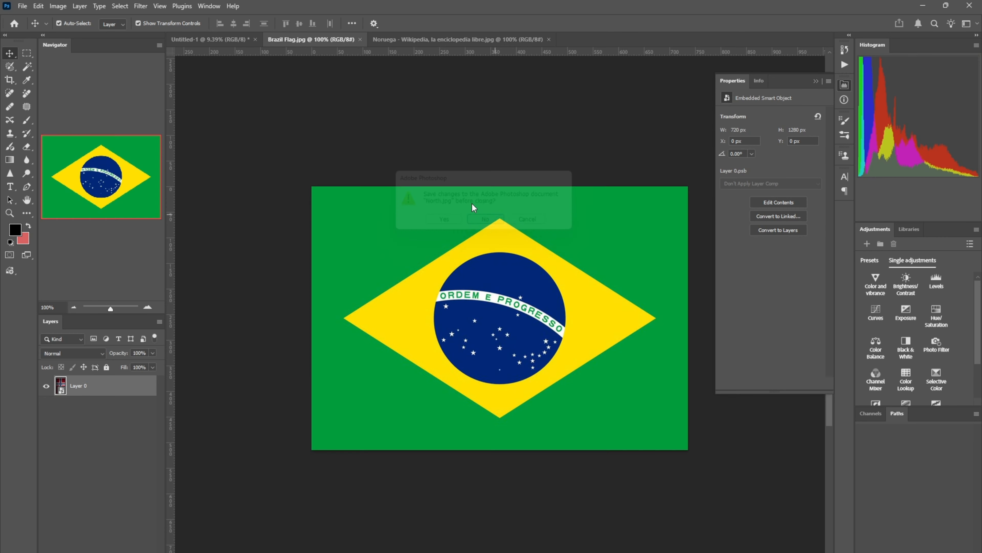
Step: Try placing the Brazil flag as a smart object over the lower part of the yellow jersey, and delete it
click(145, 383)
drag(371, 270, 417, 384)
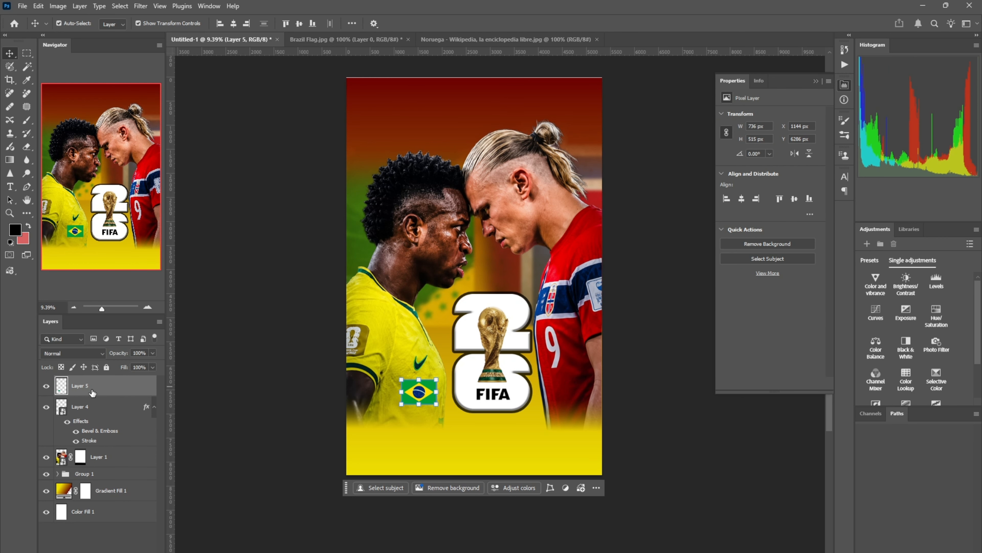
right_click(90, 390)
click(127, 216)
scroll(394, 418, up, 7)
drag(438, 321, 372, 365)
mouse_move(416, 381)
mouse_down()
mouse_move(443, 402)
mouse_move(429, 391)
mouse_up()
drag(408, 370, 415, 385)
click(410, 431)
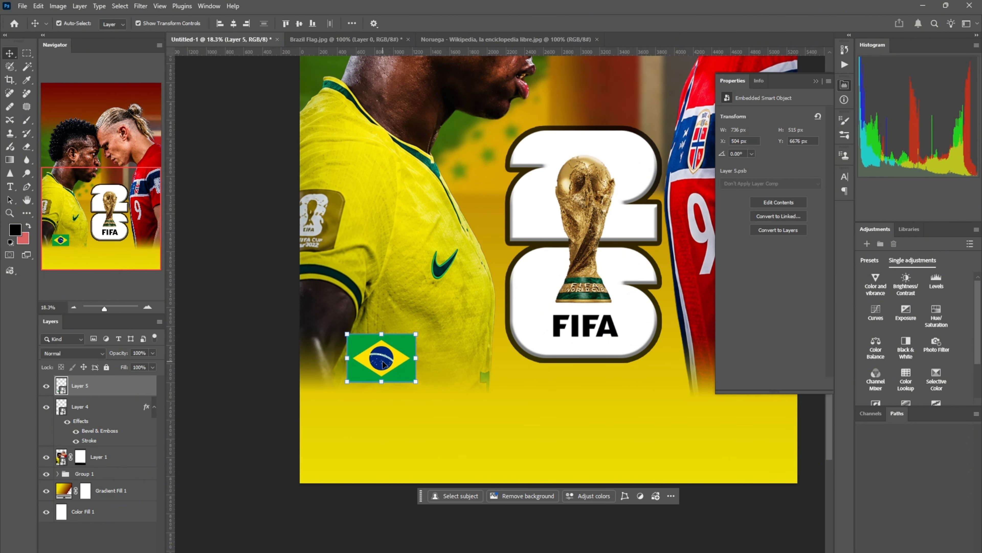
key(Delete)
Step: Draw a black rectangle of about 5359 × 1184 px across the full width of the poster's bottom edge
scroll(335, 303, down, 4)
scroll(17, 162, down, 1)
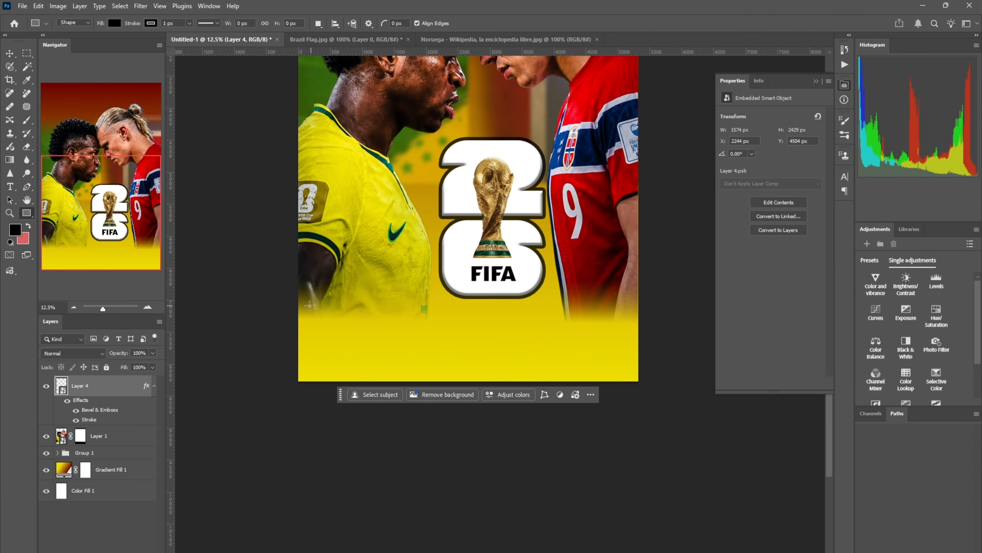
drag(635, 386, 639, 385)
Step: Convert the black rectangle to a smart object and apply a Gaussian Blur with a radius of about 930.9 pixels
click(140, 6)
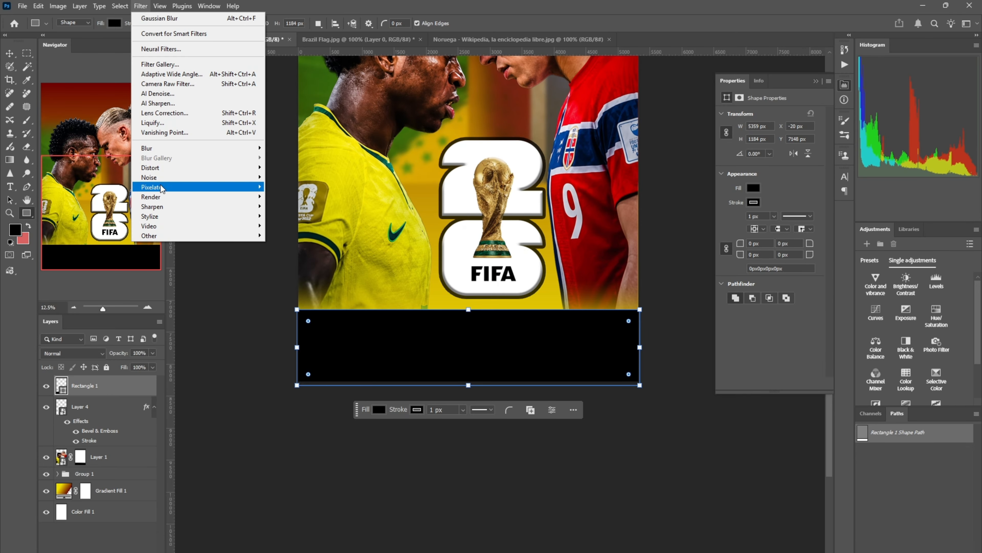
mouse_move(182, 144)
click(286, 189)
click(469, 220)
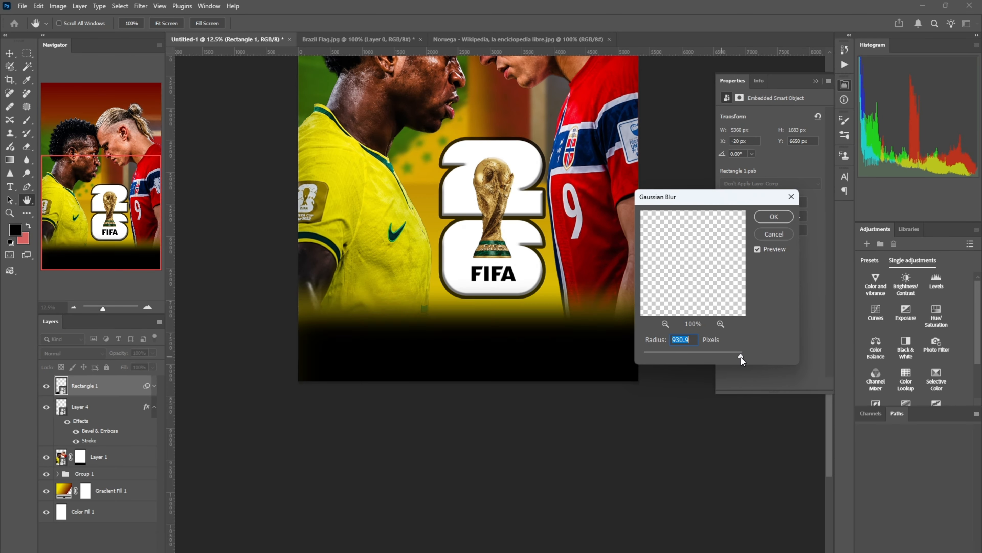
key(Return)
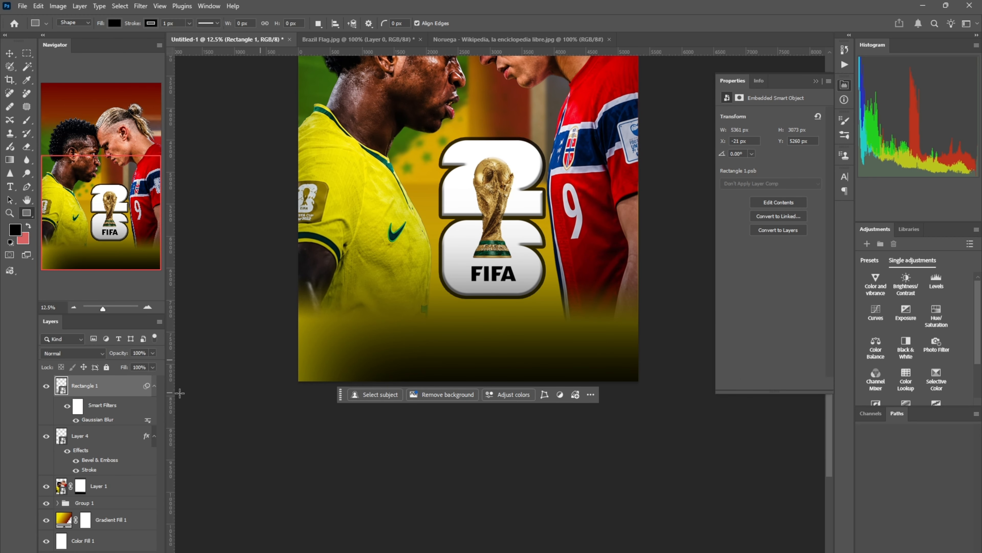
scroll(348, 275, up, 2)
scroll(390, 314, down, 3)
drag(418, 303, 431, 412)
key(v)
scroll(403, 426, up, 1)
key(ctrl+t)
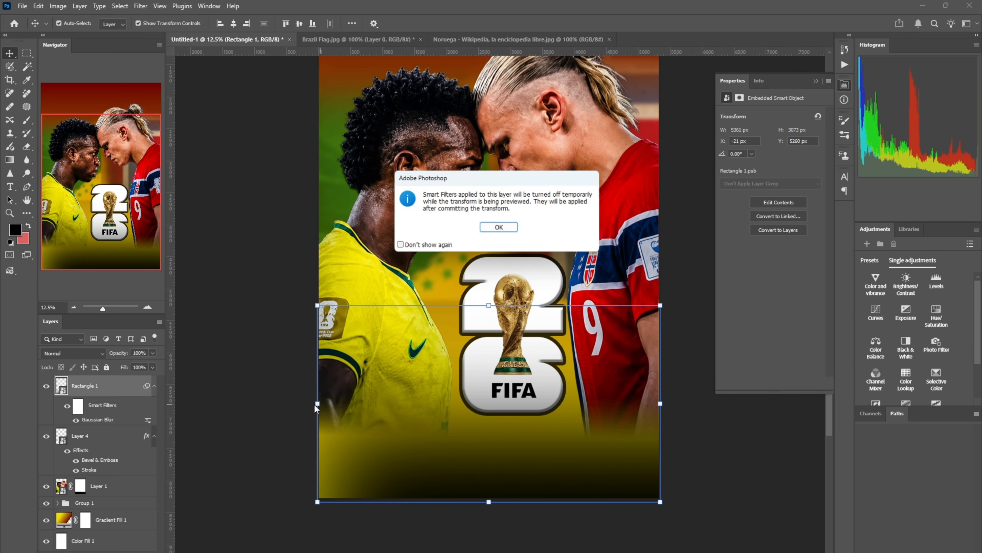
key(Return)
click(510, 525)
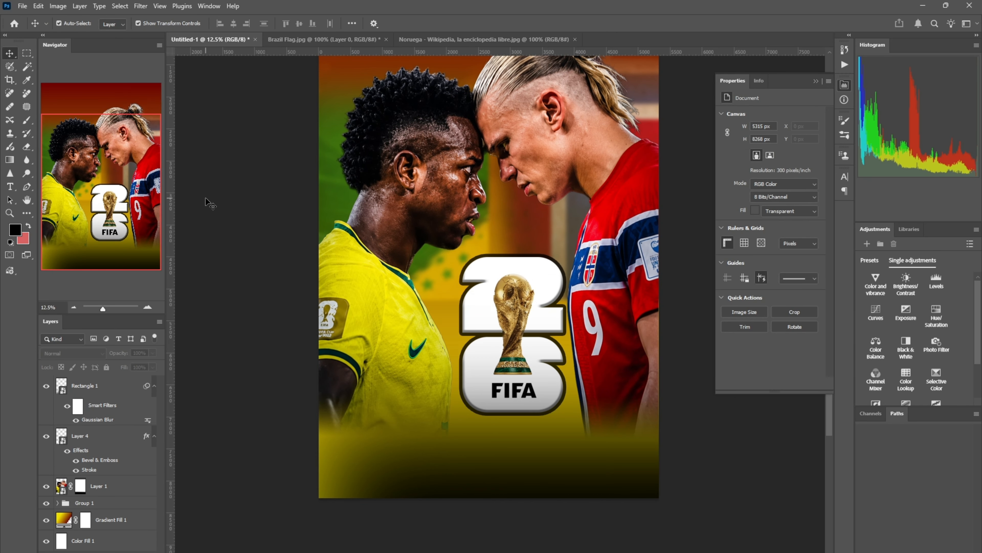
Step: Copy the Brazil flag into the poster's lower-left area and enlarge it to about 137%
click(324, 40)
drag(464, 332, 410, 489)
scroll(410, 491, up, 1)
drag(410, 491, 401, 372)
scroll(422, 312, up, 6)
scroll(401, 372, down, 3)
key(ctrl+t)
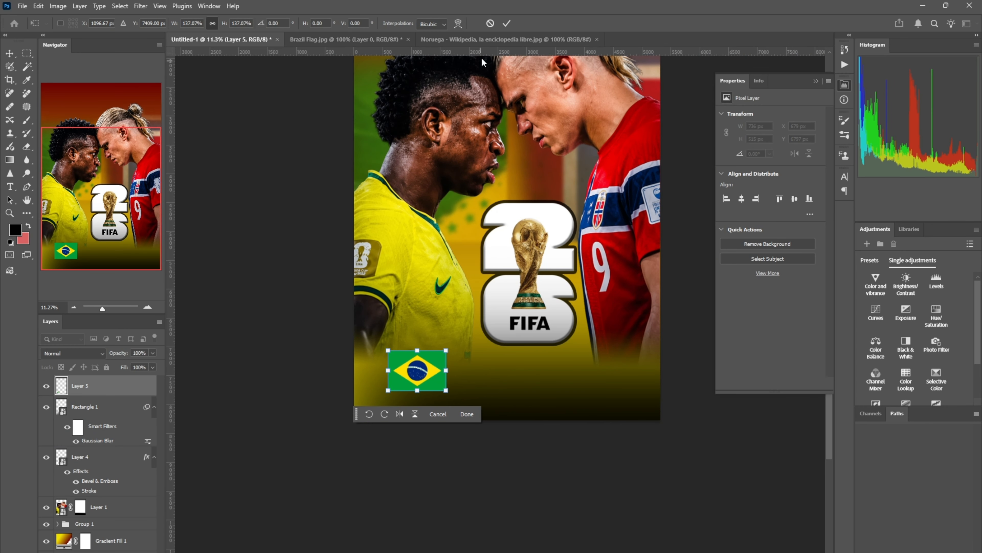
key(Return)
Step: Add horizontal guides along the top and bottom edges of the Brazil flag
drag(501, 345, 514, 390)
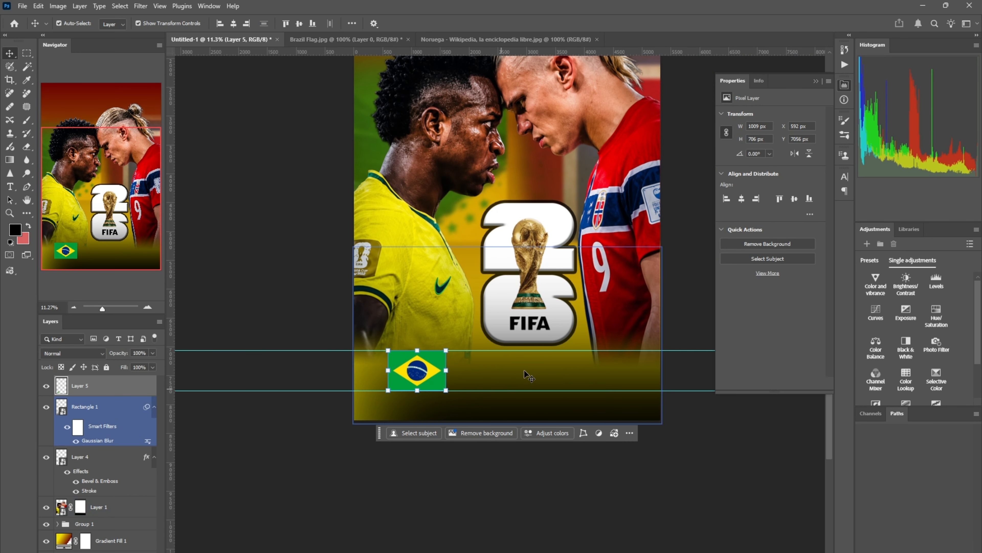
scroll(580, 228, down, 1)
drag(576, 228, 529, 317)
Step: Copy the Norway flag into the poster's lower-right area and scale it to about 135% to fit between the guides
click(450, 40)
drag(456, 271, 523, 442)
scroll(522, 442, up, 5)
drag(522, 442, 537, 363)
drag(534, 369, 588, 366)
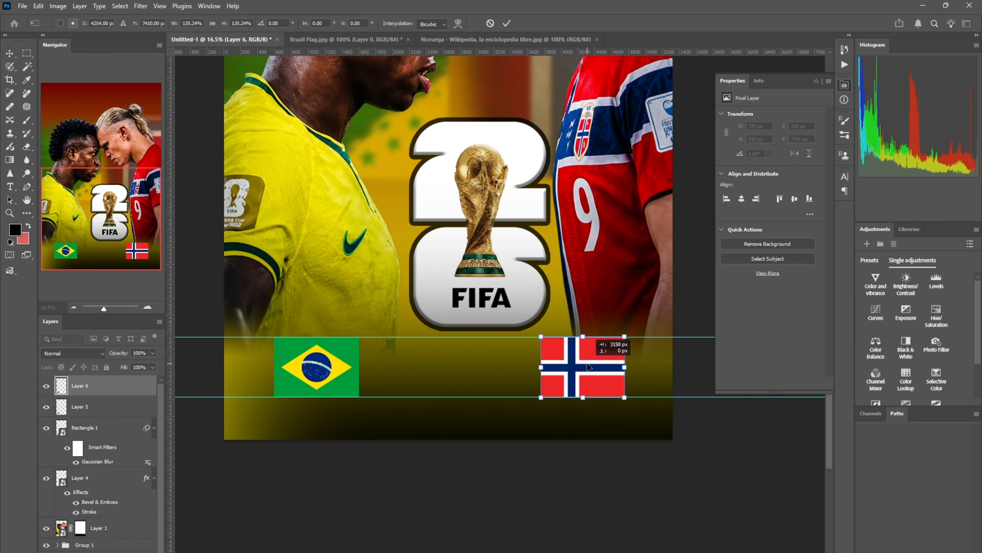
click(680, 463)
scroll(514, 379, down, 5)
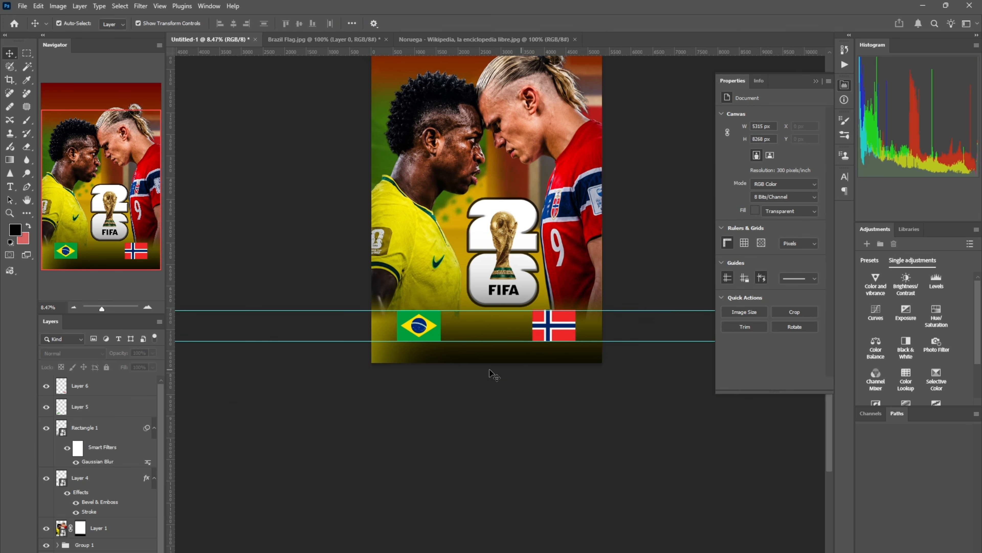
scroll(485, 370, up, 2)
drag(432, 379, 430, 325)
scroll(410, 329, up, 7)
scroll(430, 325, down, 5)
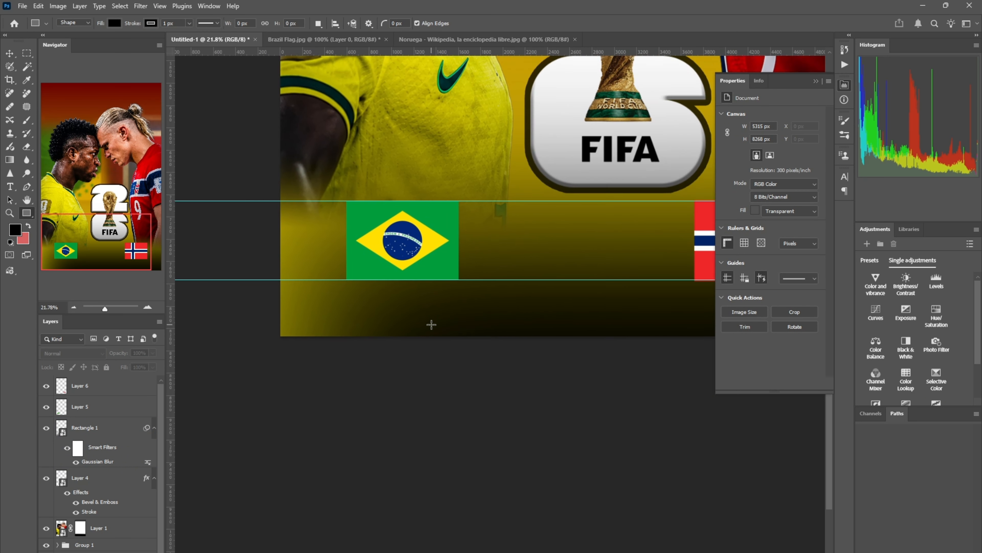
key(v)
click(495, 291)
Step: Duplicate the tournament logo layer and shrink the copy to about 583 × 899 px
click(561, 93)
key(ctrl+j)
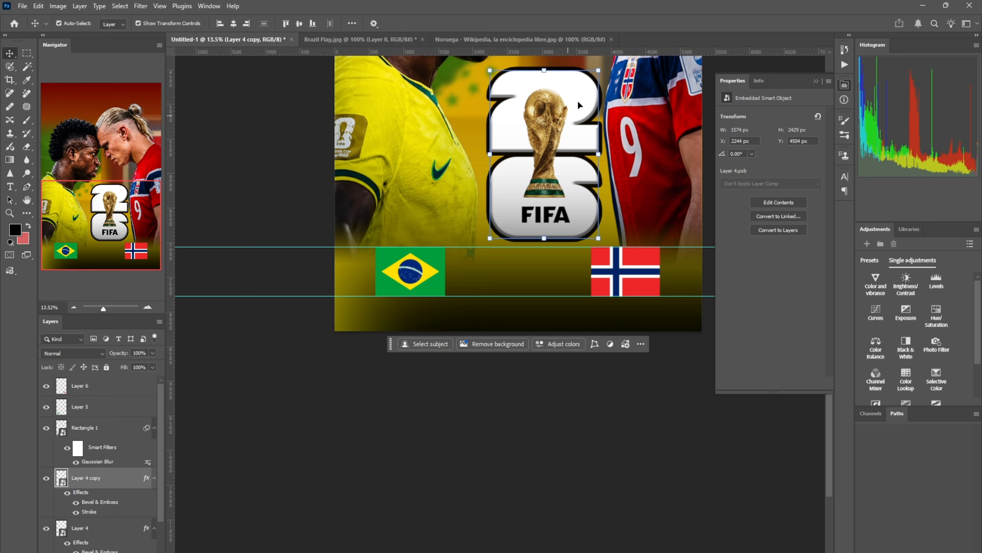
drag(577, 100, 569, 175)
drag(592, 312, 562, 258)
Step: Move the logo copy to the top of the layer stack and fit it, scaled smaller, midway between the flags
drag(103, 483, 100, 379)
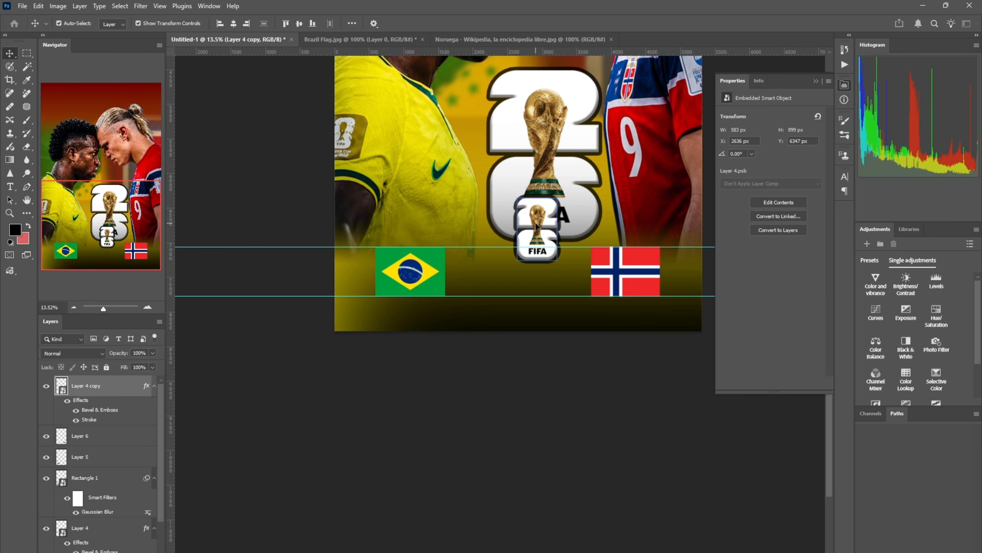
drag(540, 232, 540, 275)
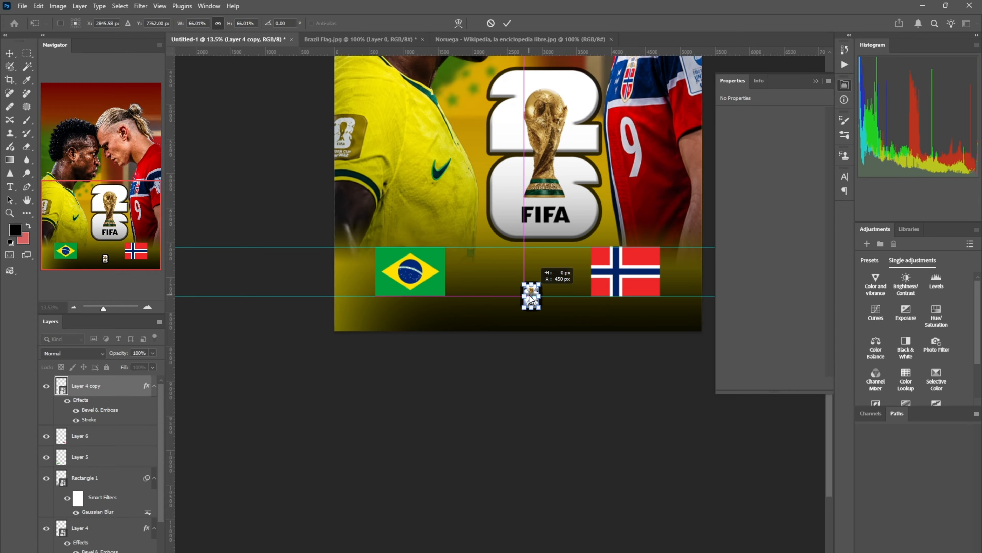
click(586, 374)
click(586, 375)
Step: Draw a thin rectangle of about 1697 × 134 px just below the Brazil flag, starting at its left edge
drag(561, 403, 541, 373)
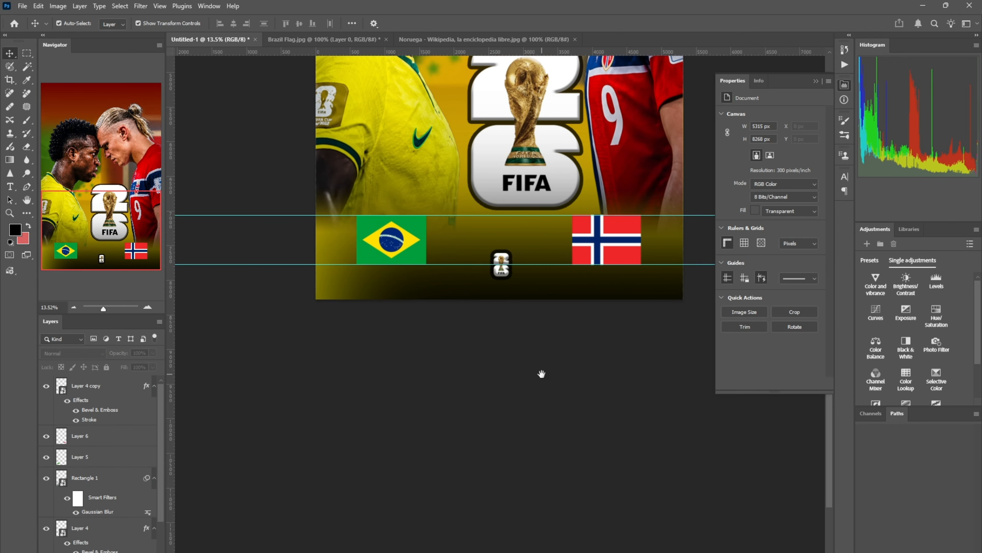
scroll(429, 347, up, 2)
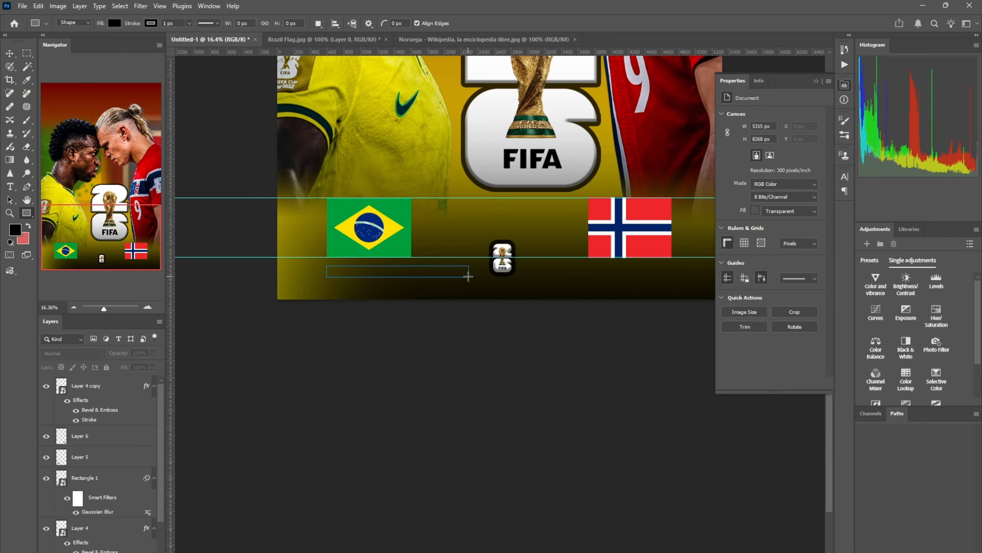
drag(468, 276, 469, 277)
Step: Fill the thin rectangle with the green sampled from the Brazil flag
click(309, 300)
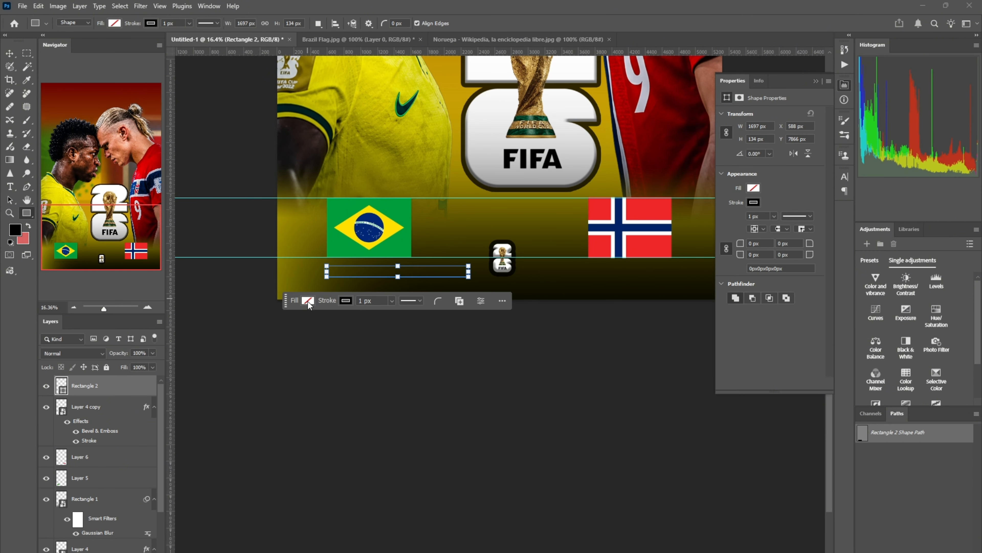
click(309, 301)
click(422, 320)
click(340, 205)
click(587, 139)
Step: Round all four corners of the green bar to a 67 px radius
click(438, 302)
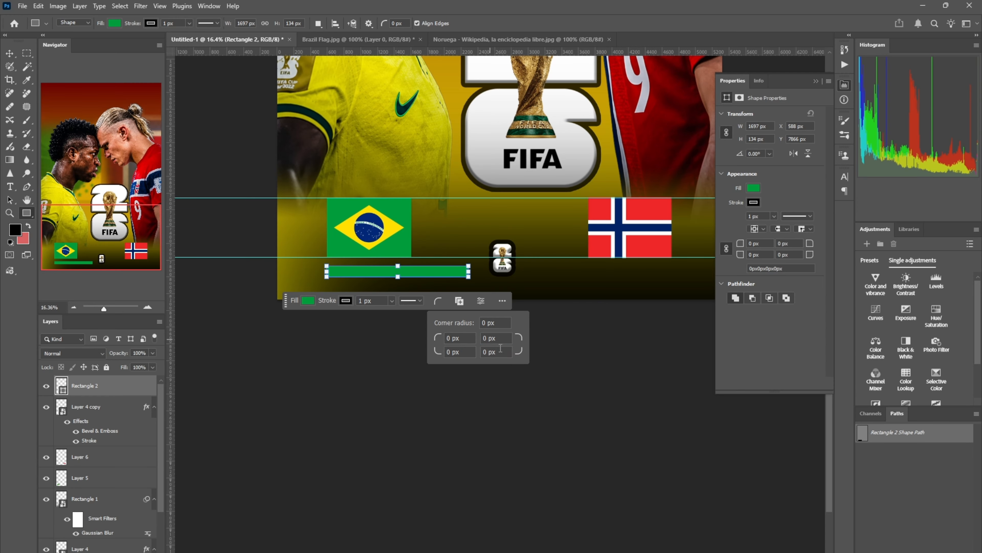
click(427, 286)
click(501, 261)
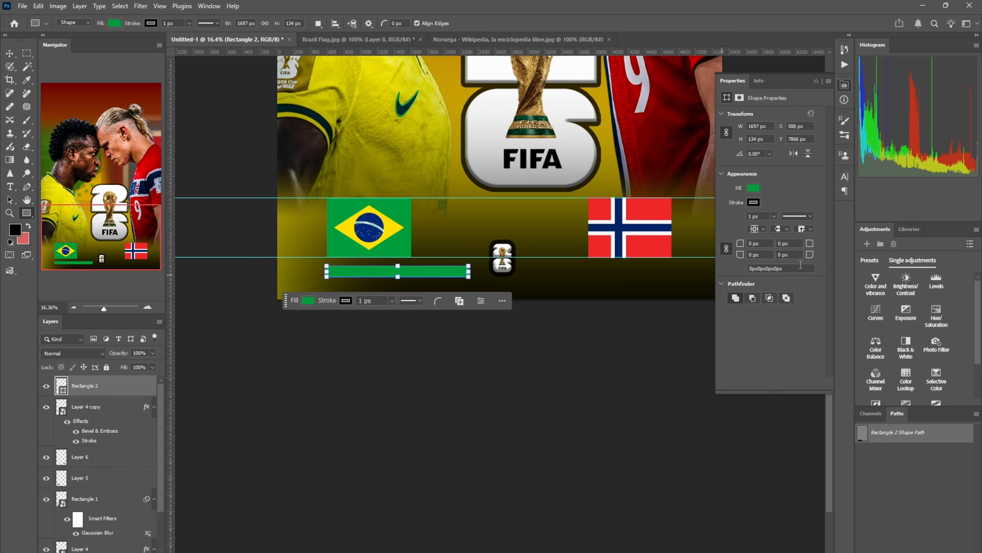
click(11, 54)
click(503, 348)
Step: Try duplicating the green bar beneath the Norway flag, and undo the copies
scroll(510, 350, down, 1)
drag(512, 350, 408, 336)
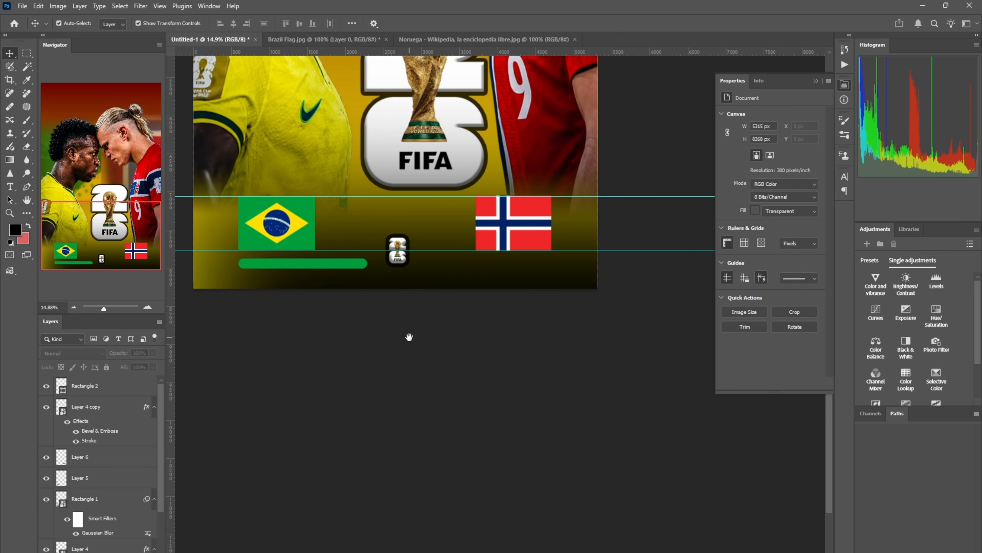
drag(306, 266, 499, 262)
click(485, 338)
scroll(485, 332, up, 2)
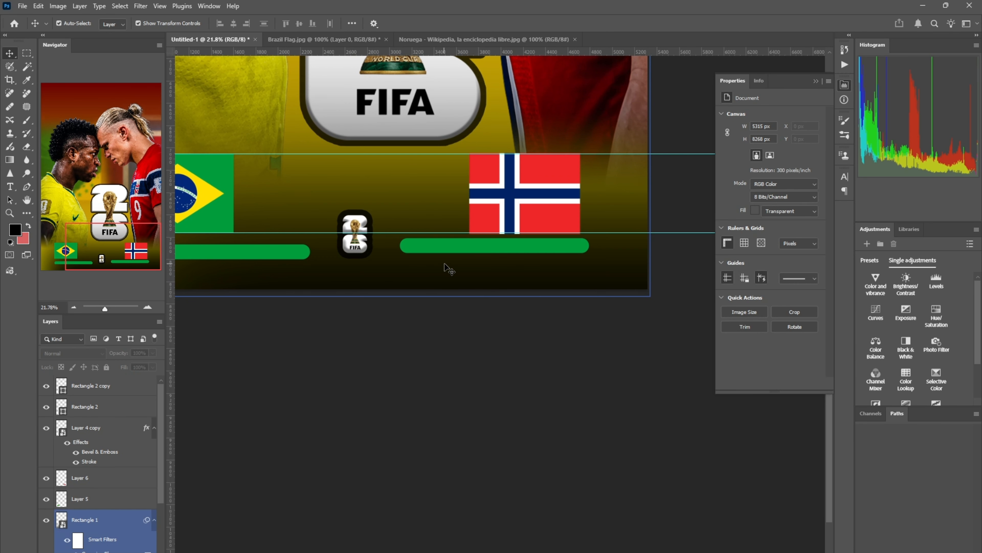
key(ctrl+z)
key(ctrl+z)
drag(294, 253, 445, 250)
key(ctrl+z)
Step: Duplicate the green bar beneath the Norway flag, level with the original bar
scroll(464, 350, down, 2)
drag(314, 269, 504, 266)
click(505, 315)
Step: Nudge the Norway flag slightly to the right above its bar
scroll(497, 286, up, 5)
click(535, 187)
key(shift+Right)
key(shift+Right)
key(shift+Right)
key(shift+Right)
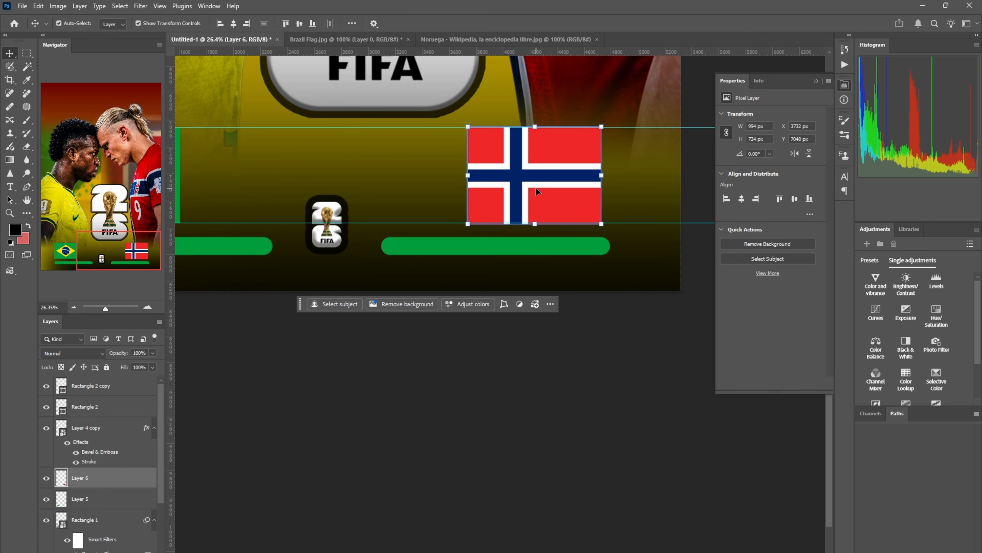
Step: Change the fill of the bar under the Norway flag to the red sampled from that flag
click(513, 249)
click(406, 278)
click(519, 299)
drag(528, 141, 557, 239)
click(561, 207)
click(621, 257)
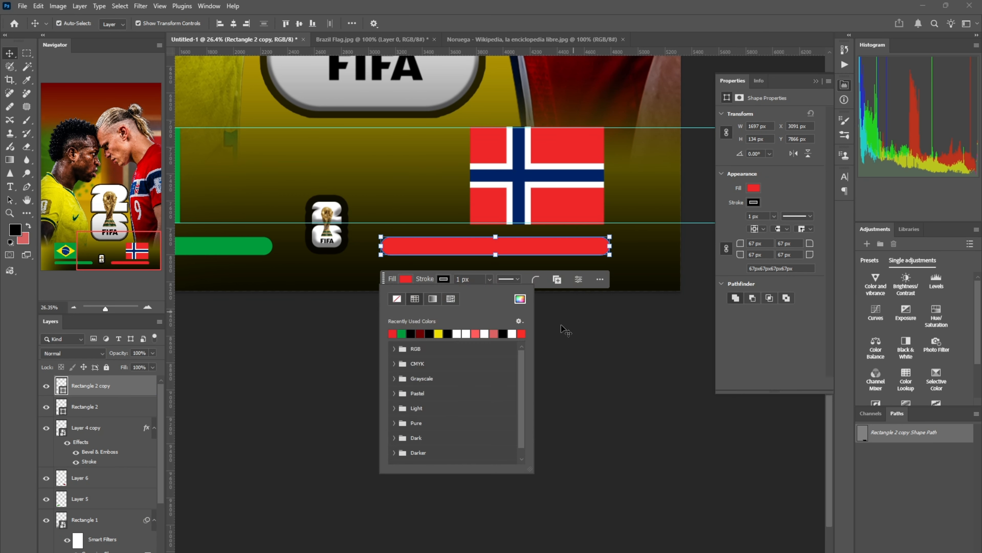
click(562, 324)
Step: Add the text "? - ?" between the two flags
scroll(500, 292, down, 5)
scroll(418, 338, up, 3)
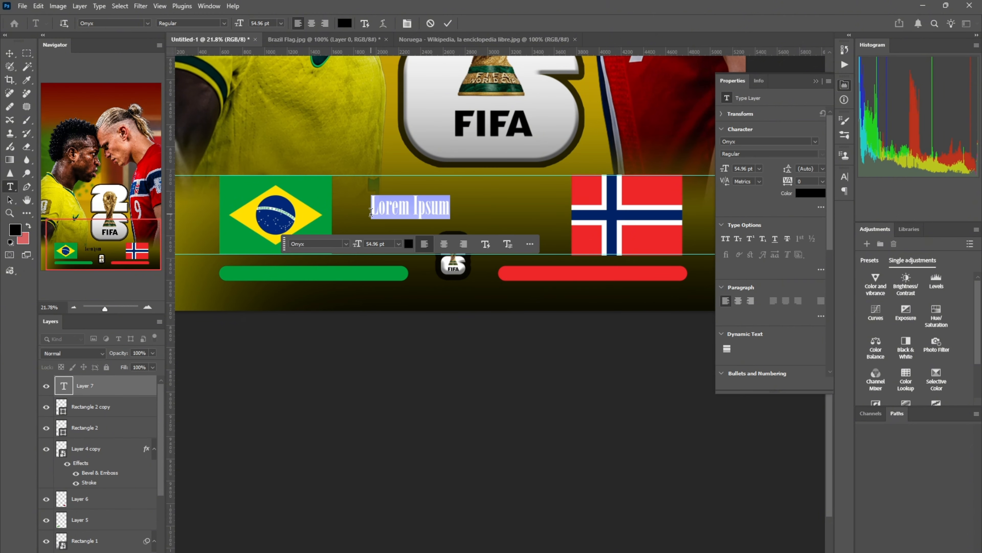
text(- ?)
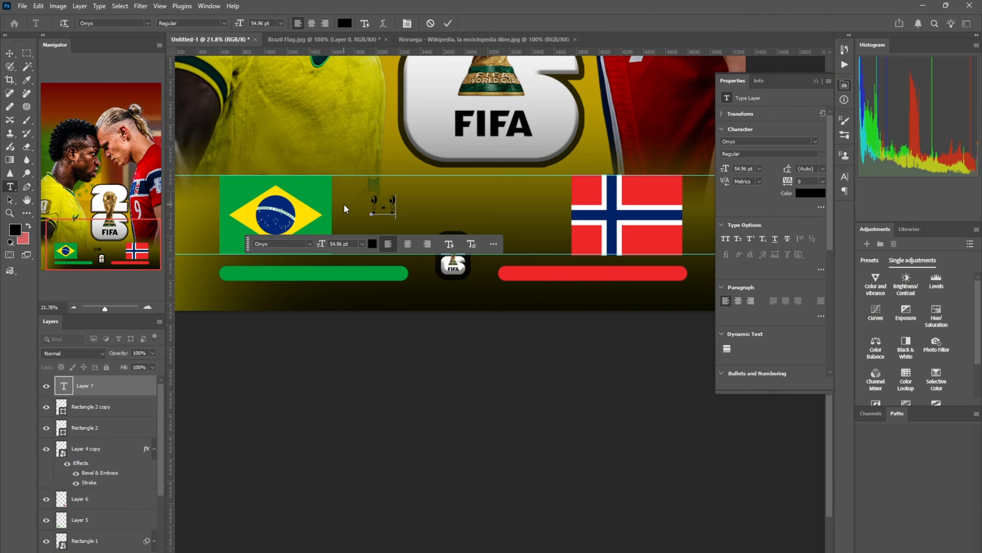
key(ctrl+Return)
click(396, 209)
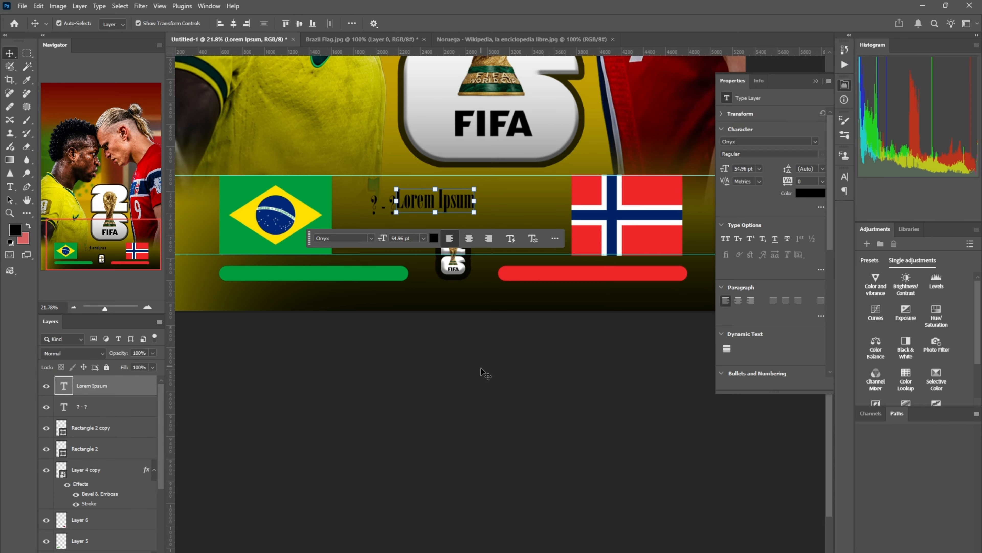
key(Escape)
key(v)
Step: Change the font of the "? - ?" score text to Context Reprise BlackExp SSi Bold
double_click(386, 209)
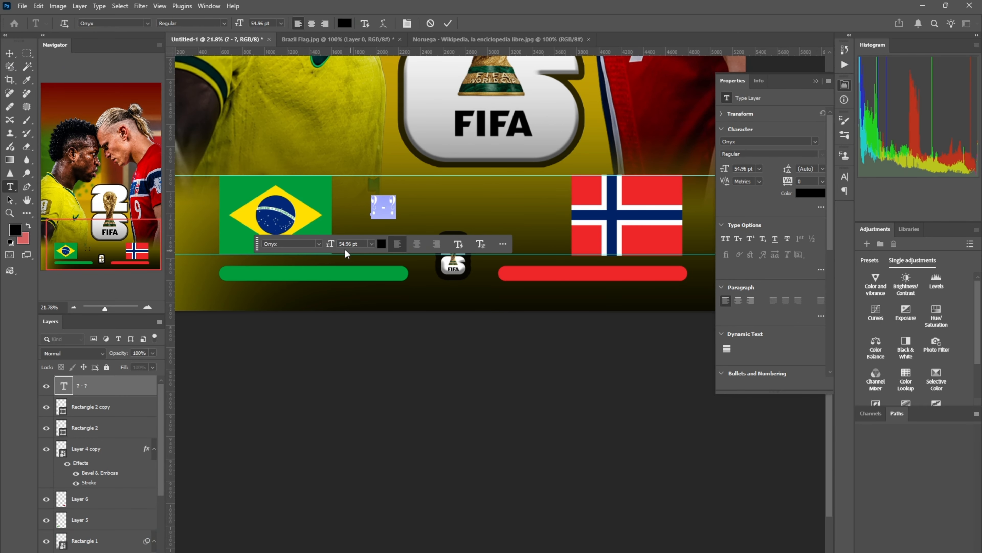
click(816, 142)
scroll(870, 436, down, 5)
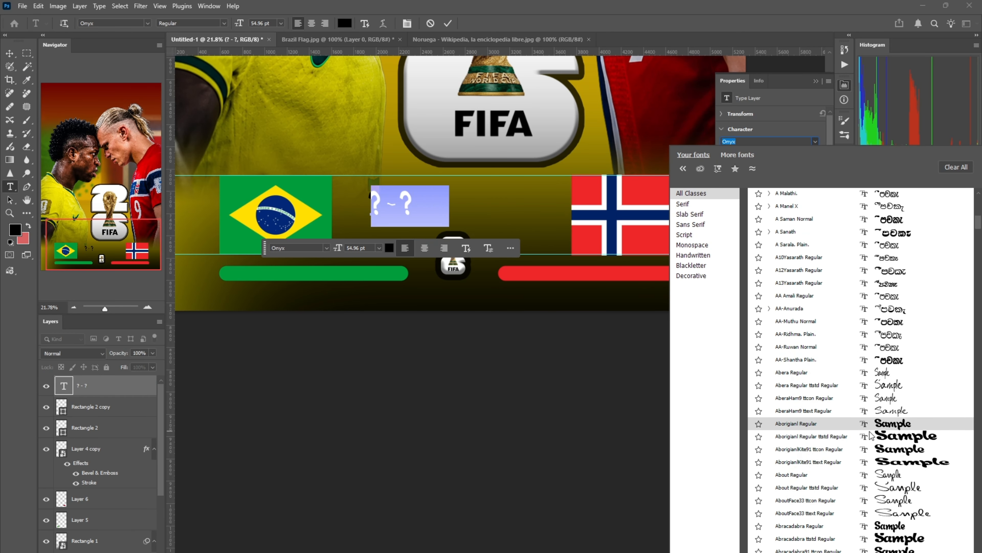
scroll(845, 520, down, 3)
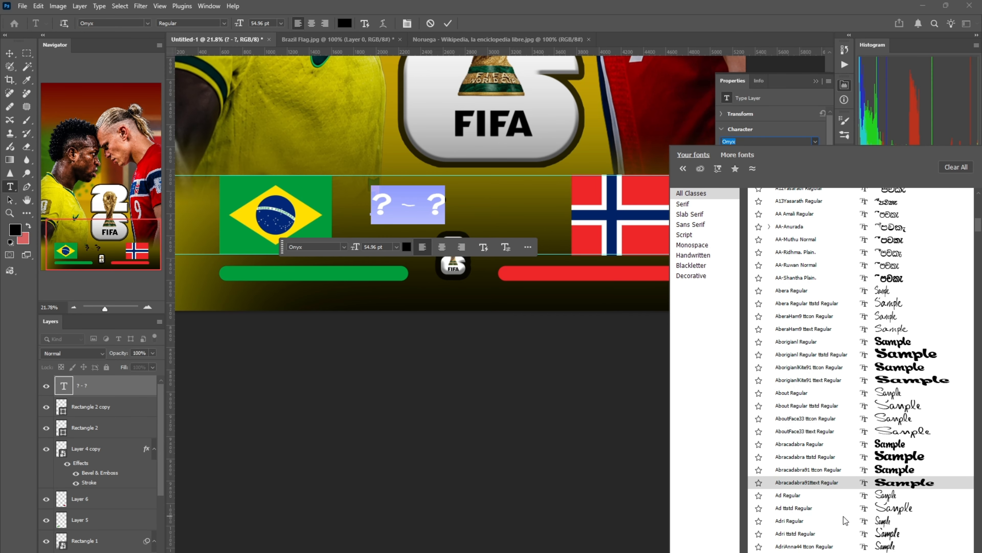
scroll(845, 520, down, 20)
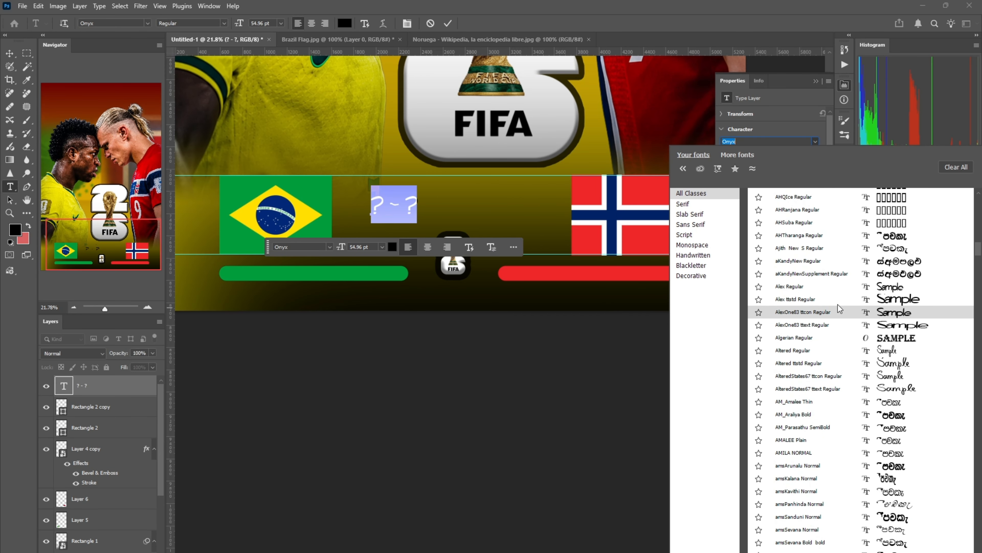
scroll(839, 308, down, 20)
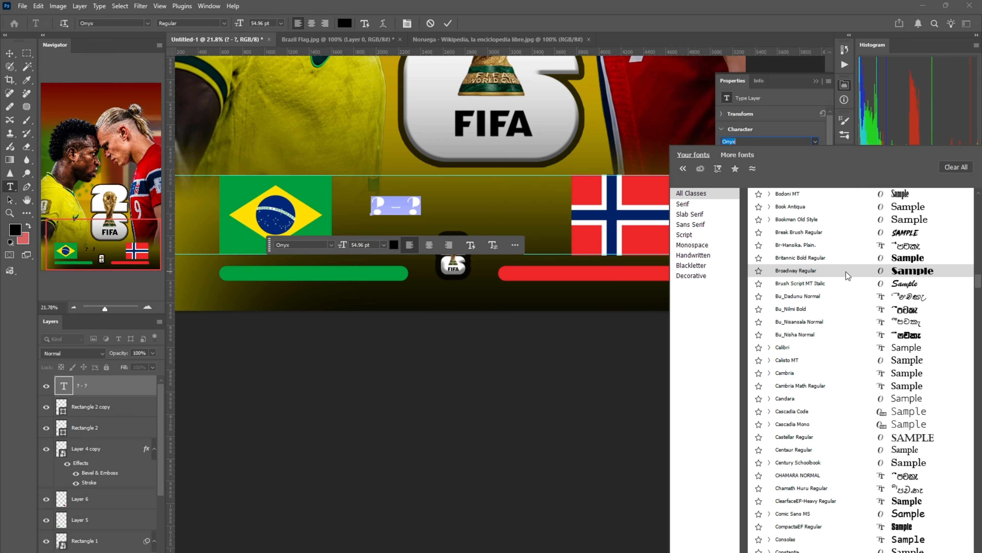
click(851, 552)
click(505, 335)
key(v)
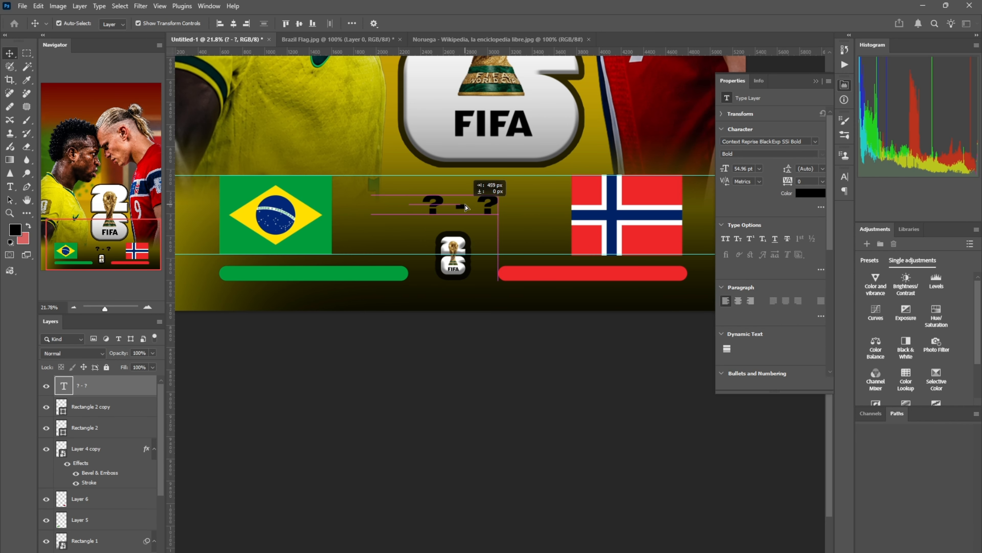
Step: Set the score text to 92 pt in white and centre it between the two flags
double_click(453, 207)
click(411, 250)
click(317, 156)
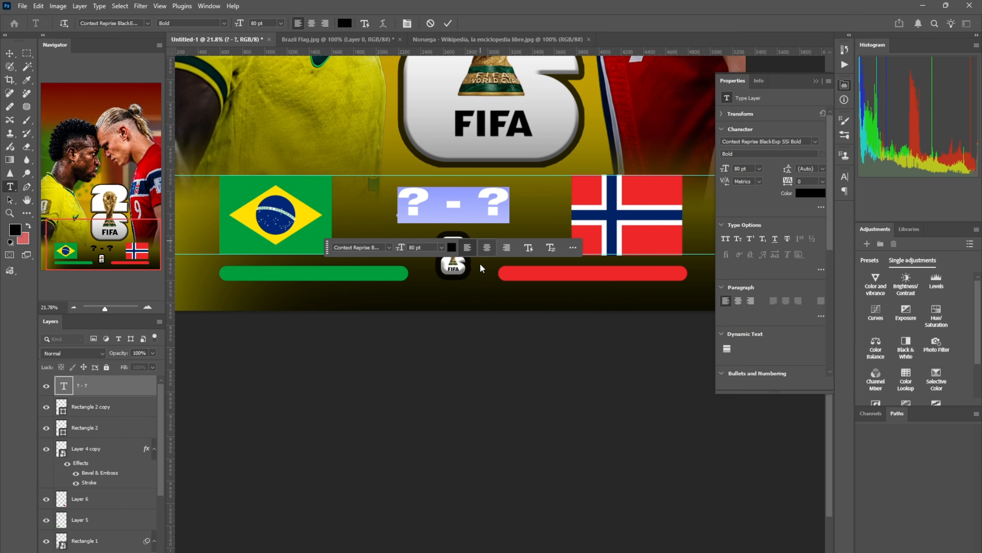
click(451, 247)
click(397, 260)
click(629, 258)
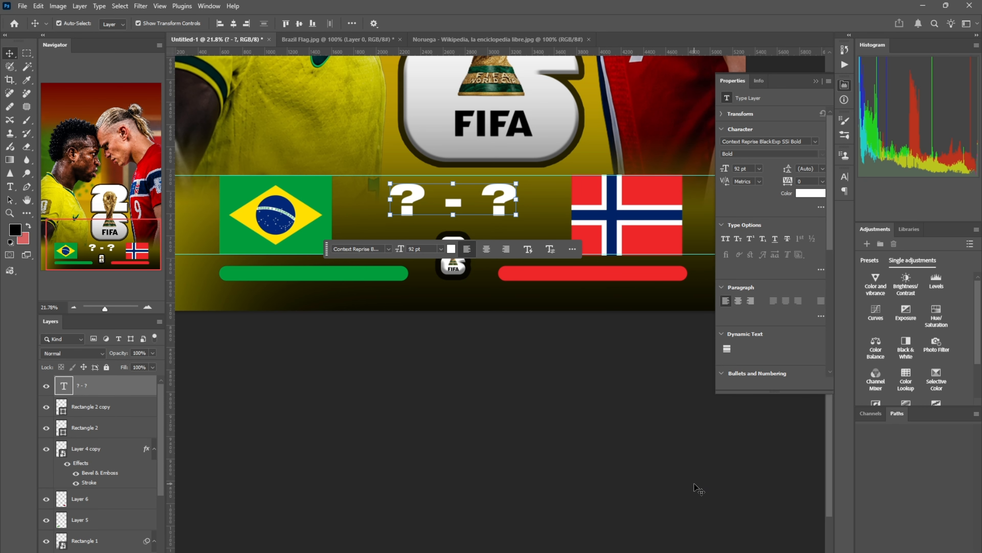
Step: Add a black outside stroke of 24 px at 91% opacity to the "? - ?" score text
key(super)
click(474, 341)
key(h)
drag(474, 349, 474, 341)
key(super)
click(4, 419)
click(134, 387)
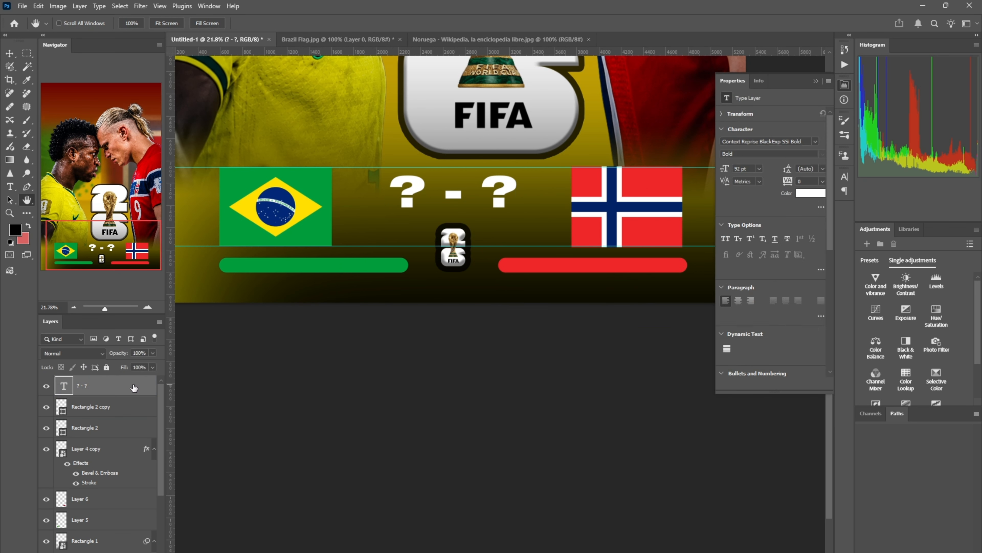
double_click(134, 387)
click(543, 183)
drag(722, 168, 730, 167)
drag(698, 133, 694, 133)
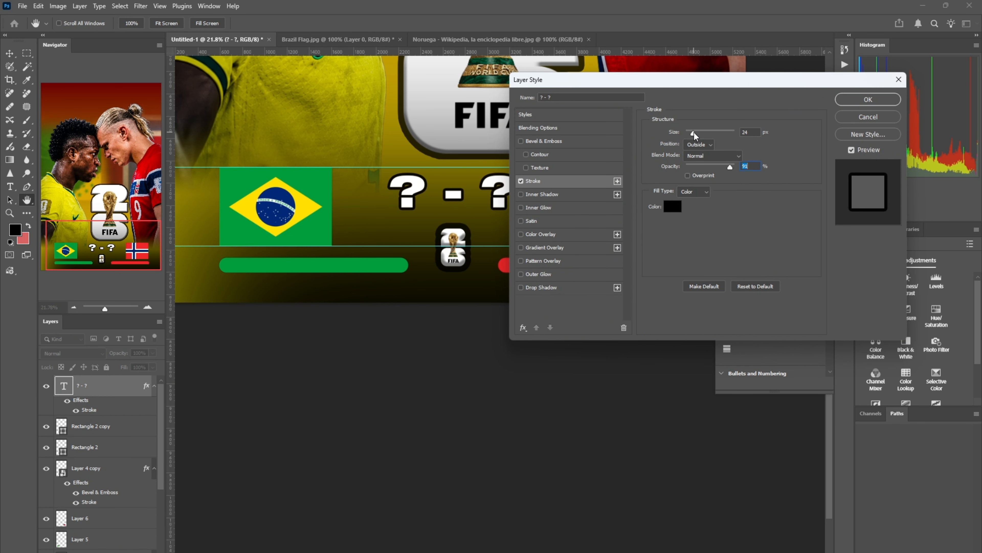
key(Return)
Step: Duplicate the large FIFA 26 logo and place the copy, scaled down, in the poster's upper-left corner
click(427, 369)
scroll(482, 358, down, 12)
mouse_move(464, 112)
mouse_down()
mouse_move(469, 258)
mouse_move(502, 309)
mouse_up()
scroll(469, 258, up, 4)
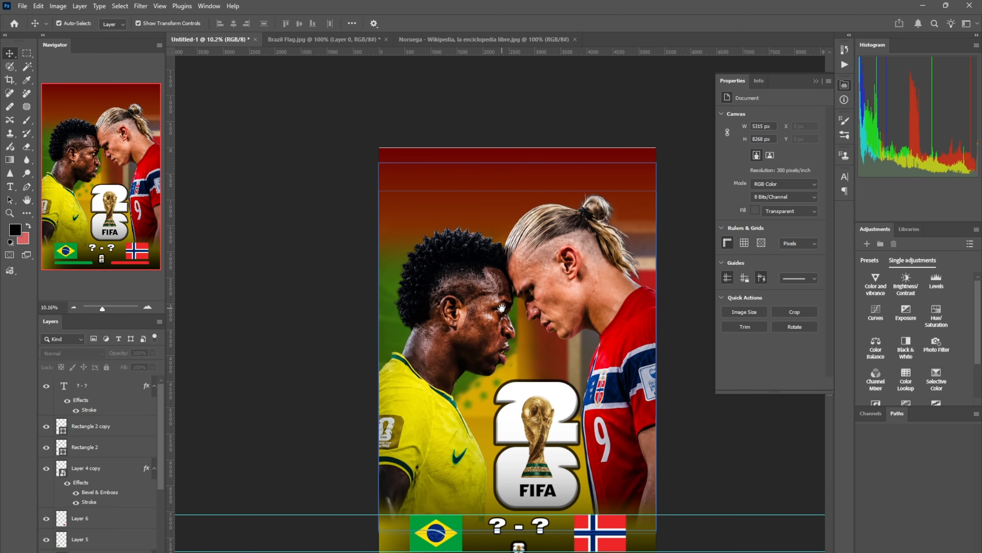
click(538, 435)
drag(460, 215, 447, 204)
drag(491, 285, 467, 249)
drag(452, 219, 430, 185)
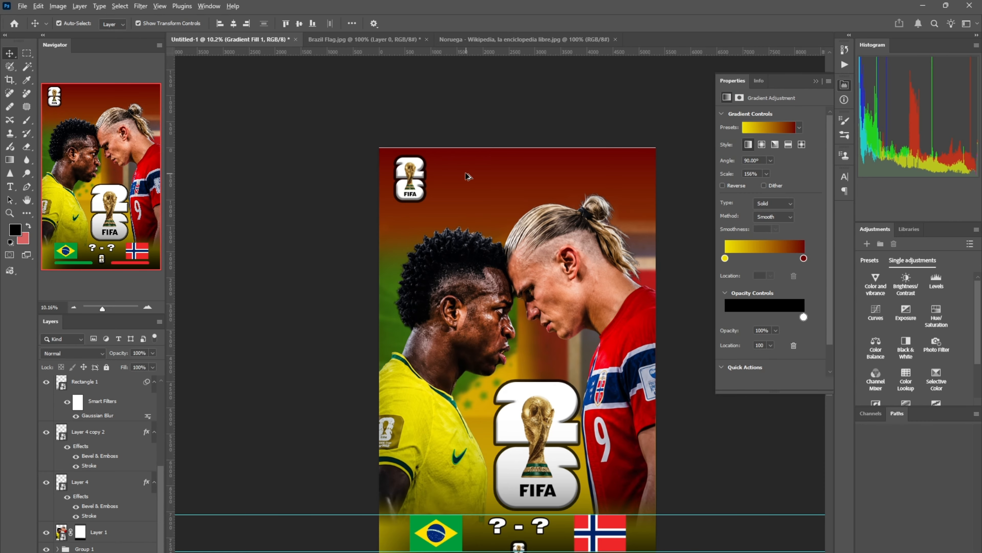
Step: Add the title text "NORWAY VS BRAZIL" across the top of the poster beside the small logo
scroll(531, 215, up, 3)
click(10, 187)
click(424, 144)
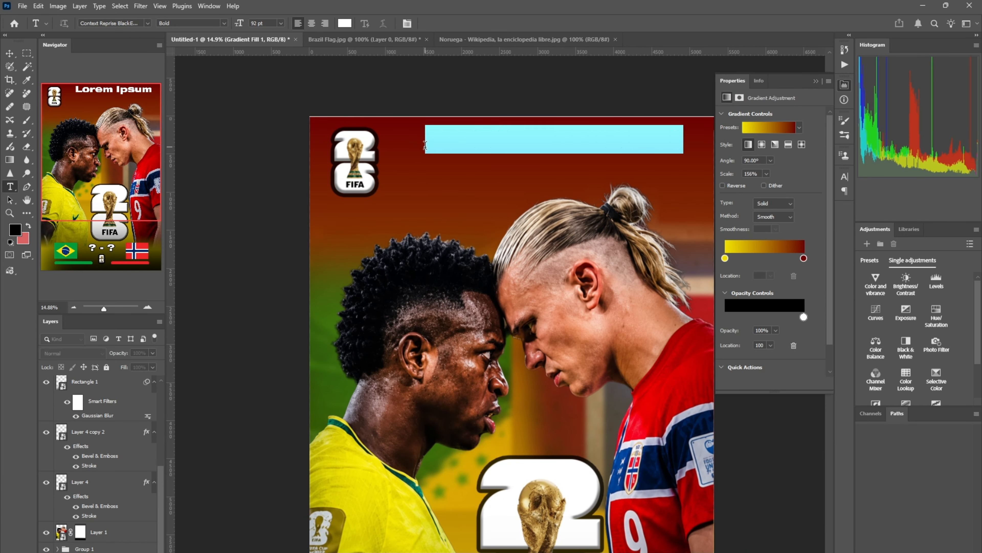
text(NORWAY V)
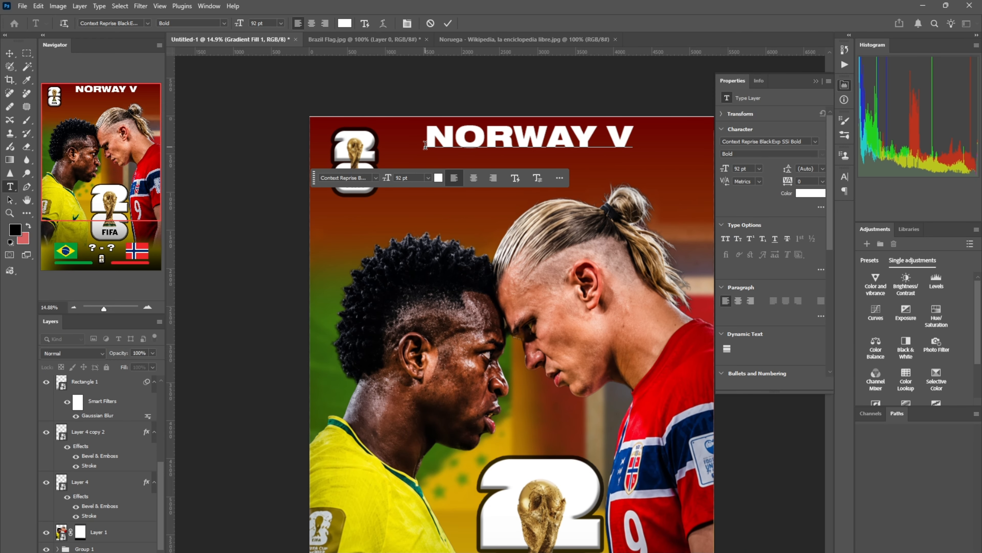
text(S BRA)
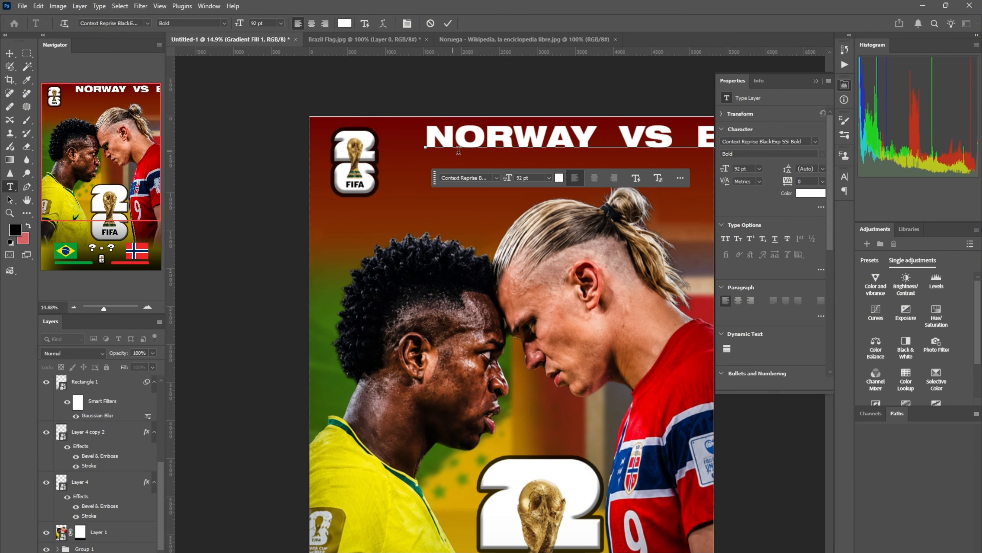
key(ctrl+Return)
drag(522, 227, 388, 193)
click(539, 103)
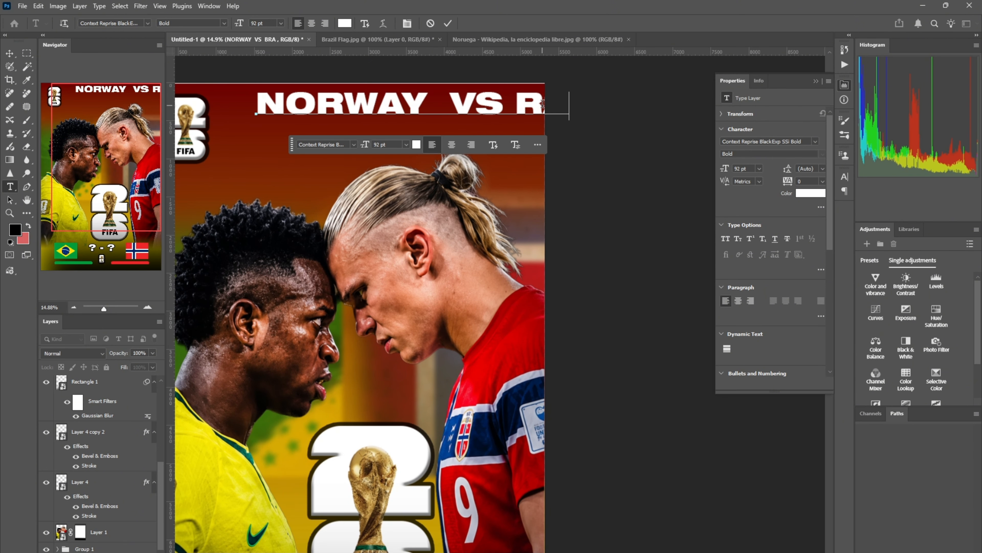
key(BackSpace)
key(BackSpace)
key(BackSpace)
text(BRA)
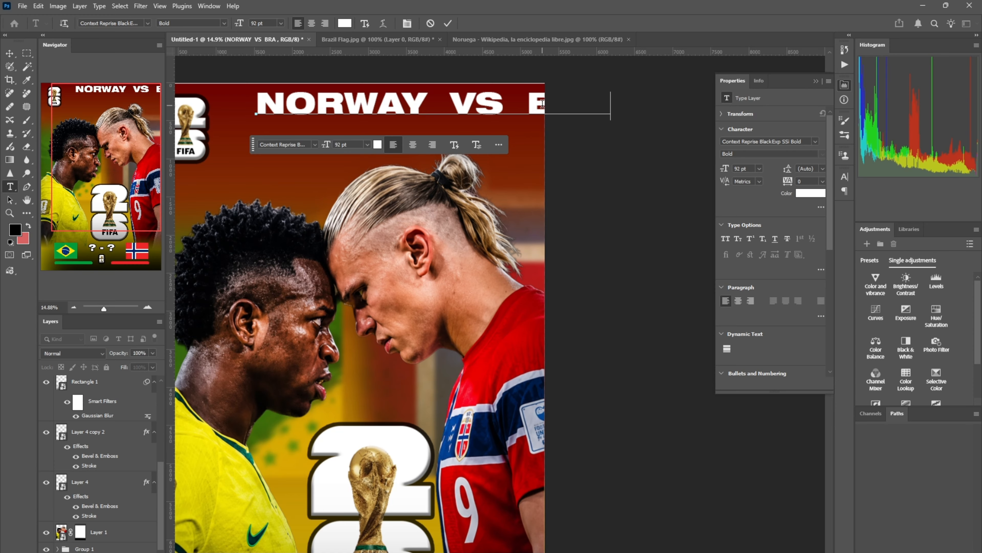
text(ZIL)
Step: Reduce the title text to 68 pt and correct its last word to "BRAZIL" in capitals
key(ctrl+a)
drag(410, 146, 374, 144)
key(ctrl+z)
key(ctrl+z)
key(ctrl+shift+z)
click(413, 116)
key(ctrl+a)
click(517, 107)
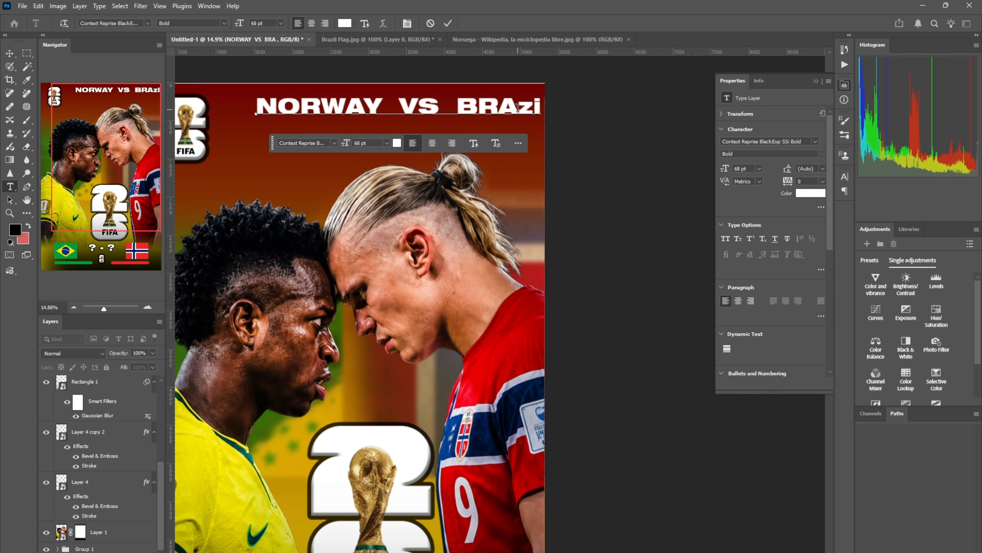
key(ctrl+a)
Step: Move the title left so it fits between the small logo and the poster's right edge
click(10, 54)
drag(435, 105, 402, 105)
scroll(436, 177, up, 2)
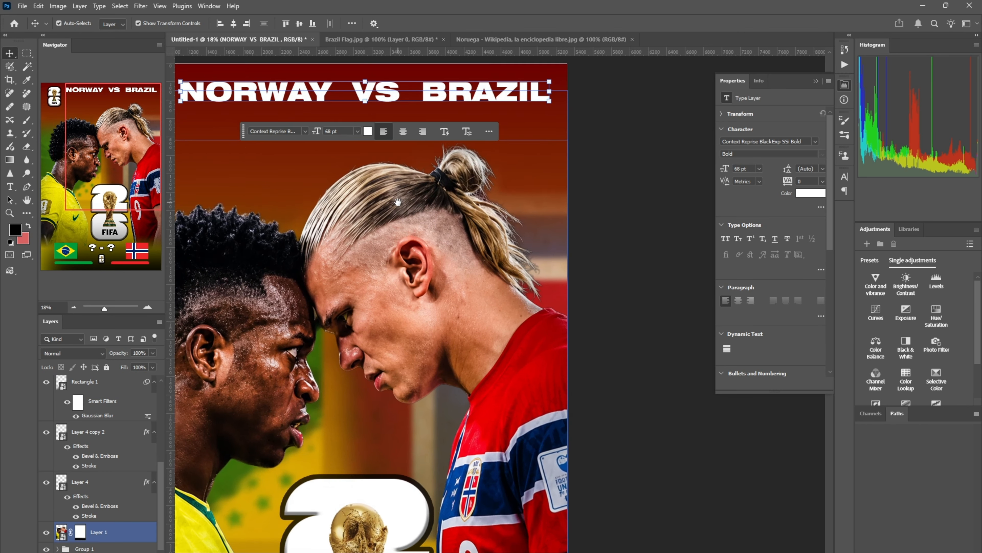
drag(436, 177, 541, 237)
Step: Set the title's text colour to white
double_click(445, 150)
click(472, 190)
click(486, 350)
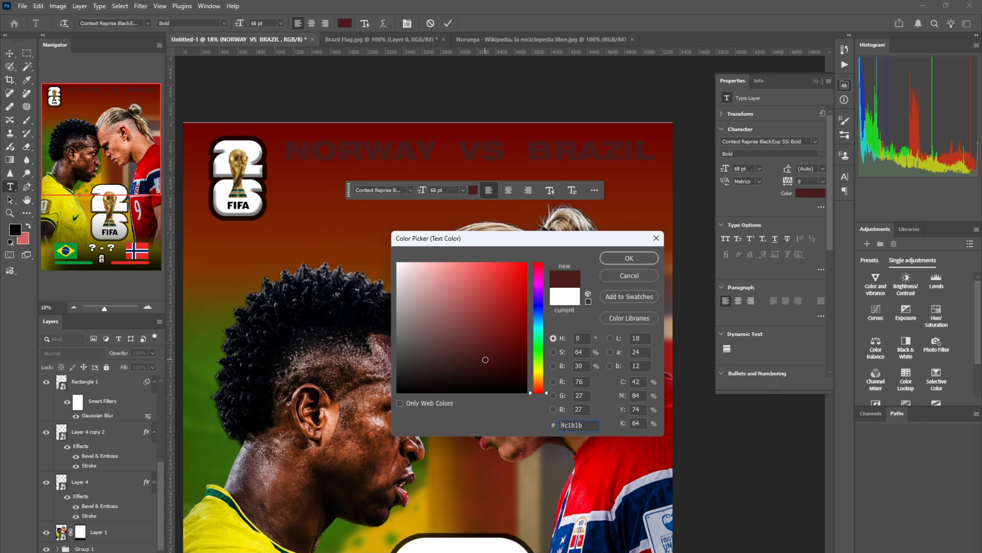
click(398, 264)
click(628, 260)
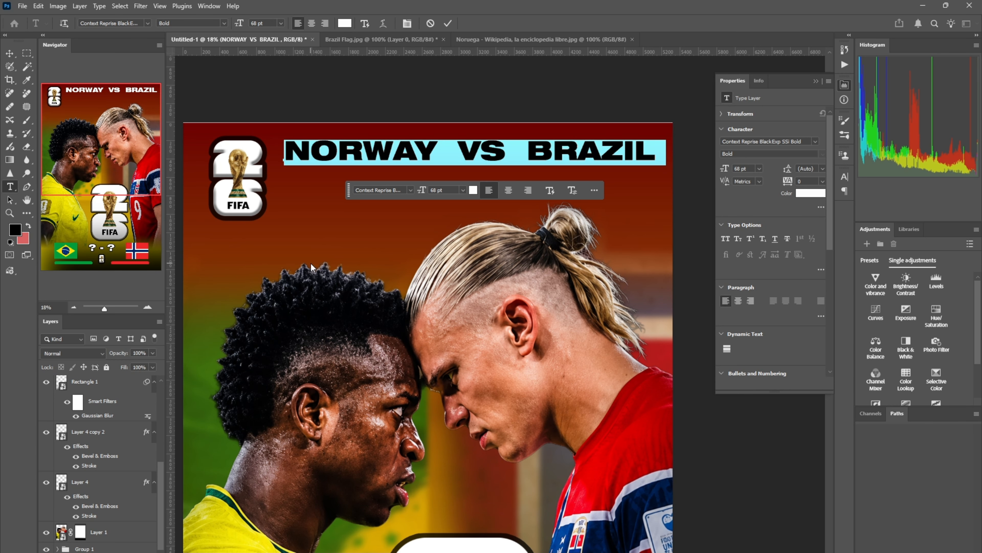
click(10, 54)
Step: Apply a gradient overlay to the title using the preset RB Brown Gradient 06 from Resource Boy Brown Gradients
scroll(248, 247, up, 1)
scroll(101, 410, up, 3)
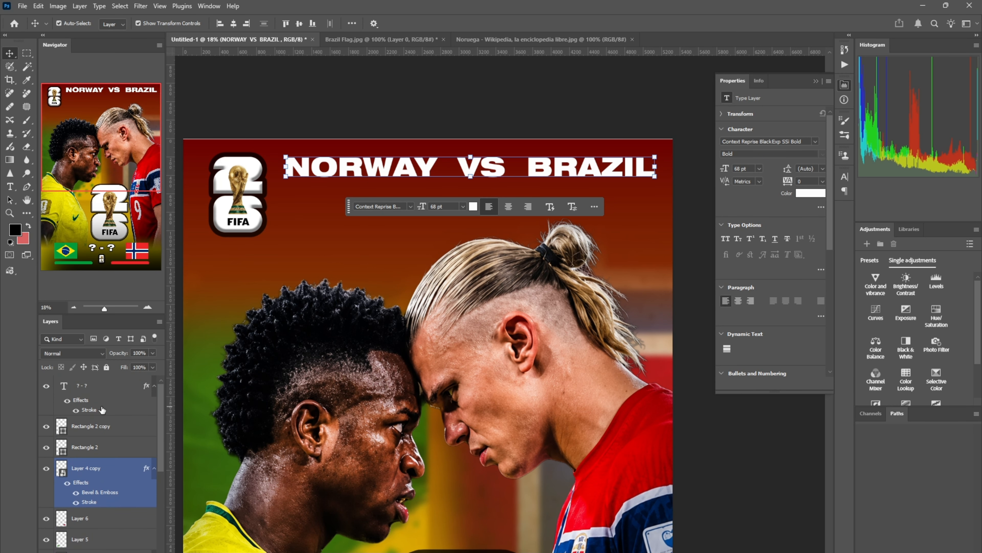
click(321, 168)
double_click(136, 546)
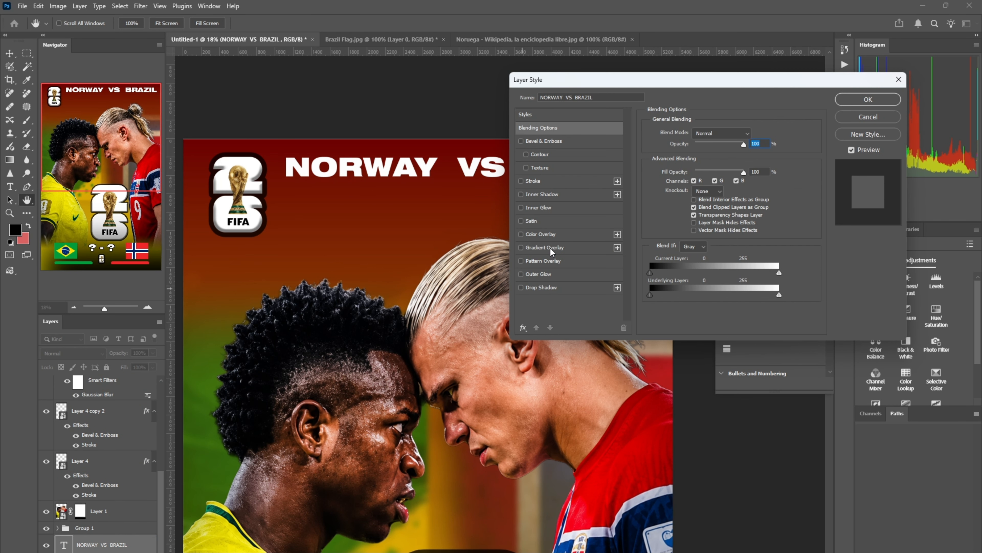
click(553, 248)
click(712, 157)
scroll(568, 157, down, 3)
scroll(567, 155, down, 8)
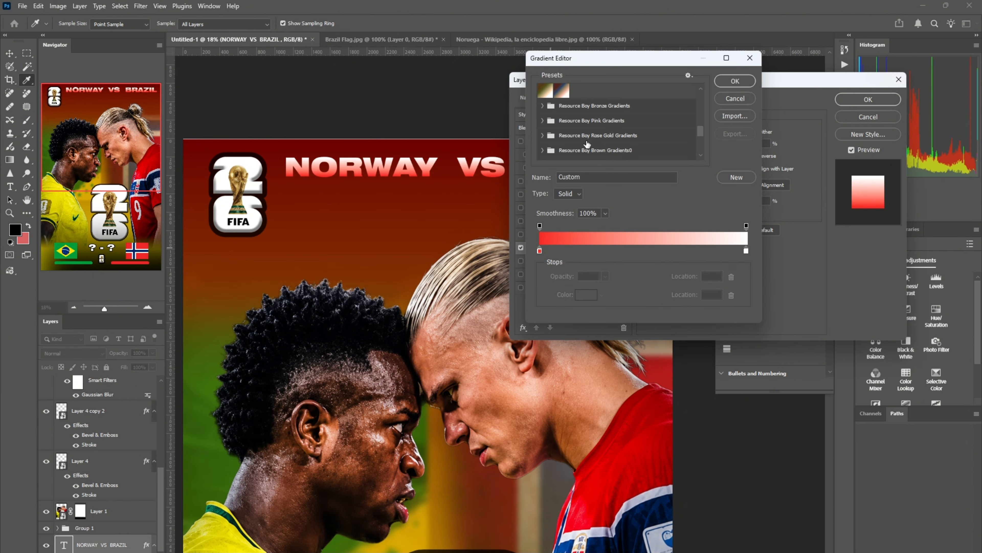
click(567, 142)
click(637, 142)
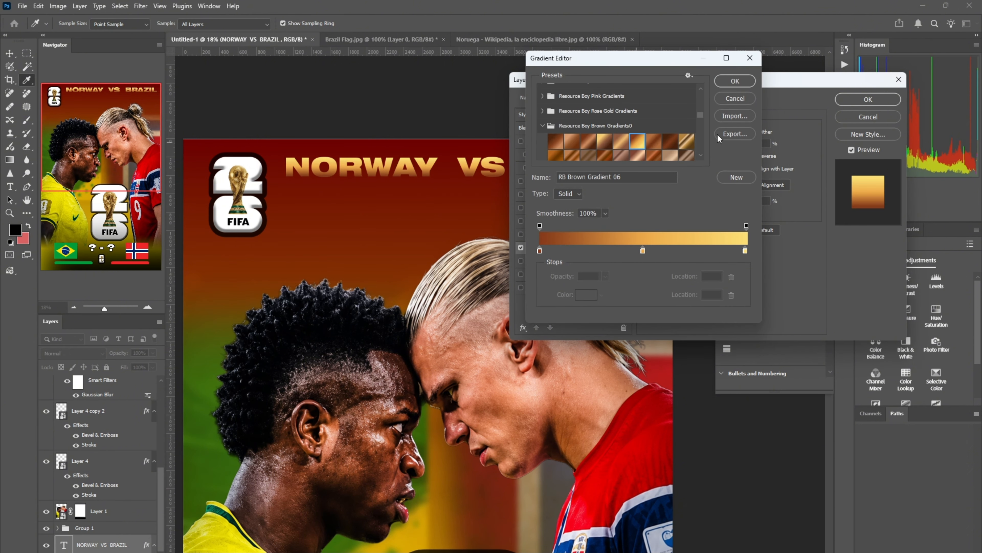
click(735, 80)
Step: Give the title a 24 px black outside stroke, an inner bevel, and a drop shadow with 39% opacity, 11 px distance and 29% spread
click(549, 181)
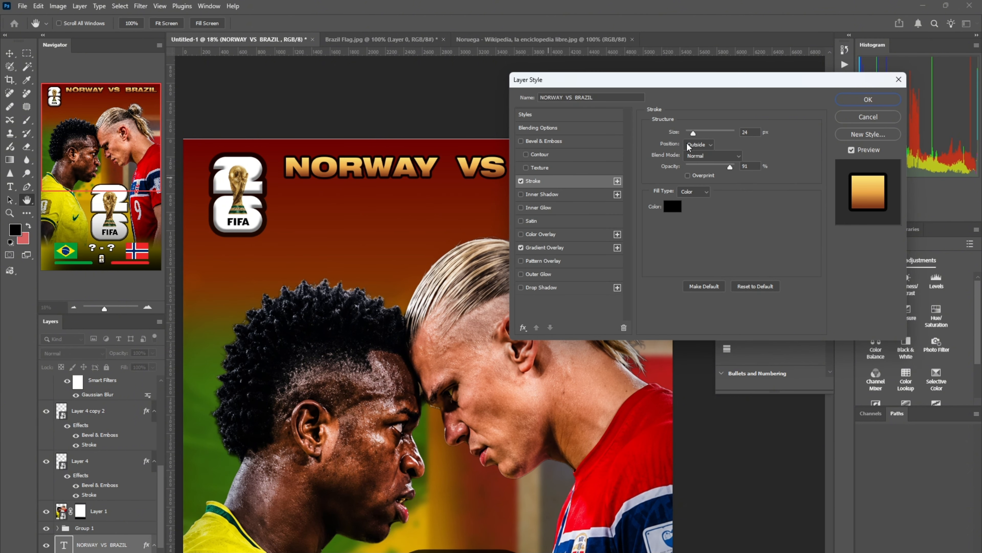
click(551, 141)
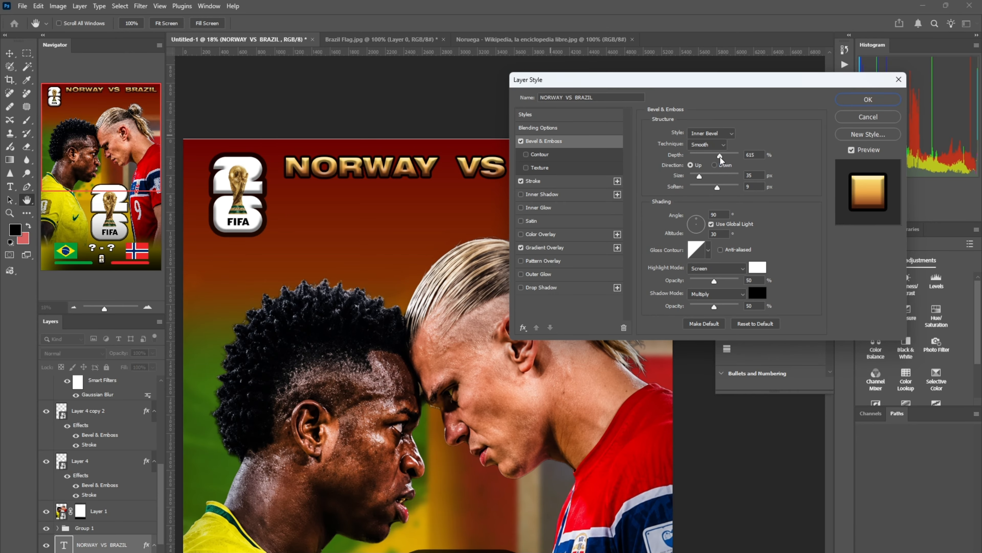
click(544, 286)
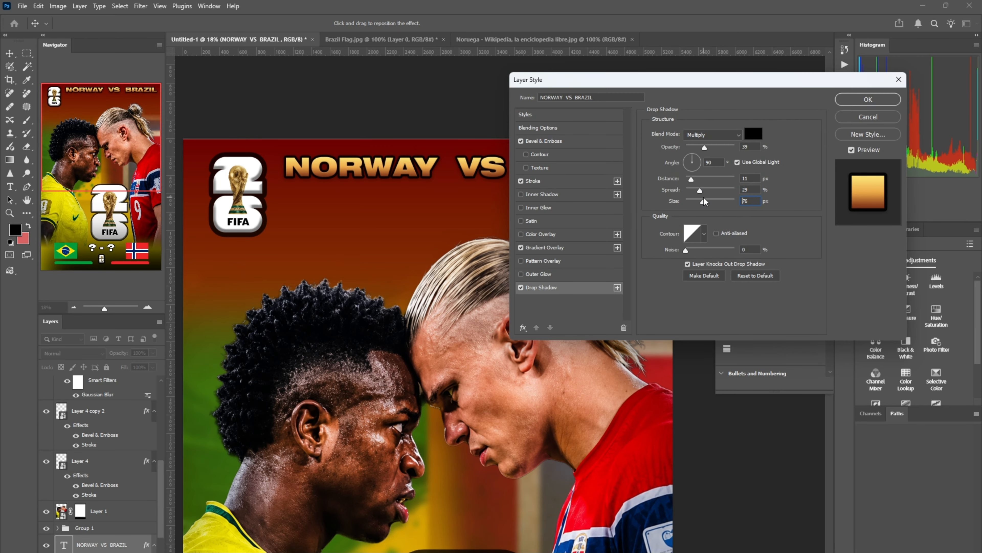
Step: Open the file "Zone 3D editable text effect" and delete its locked Background layer
click(680, 343)
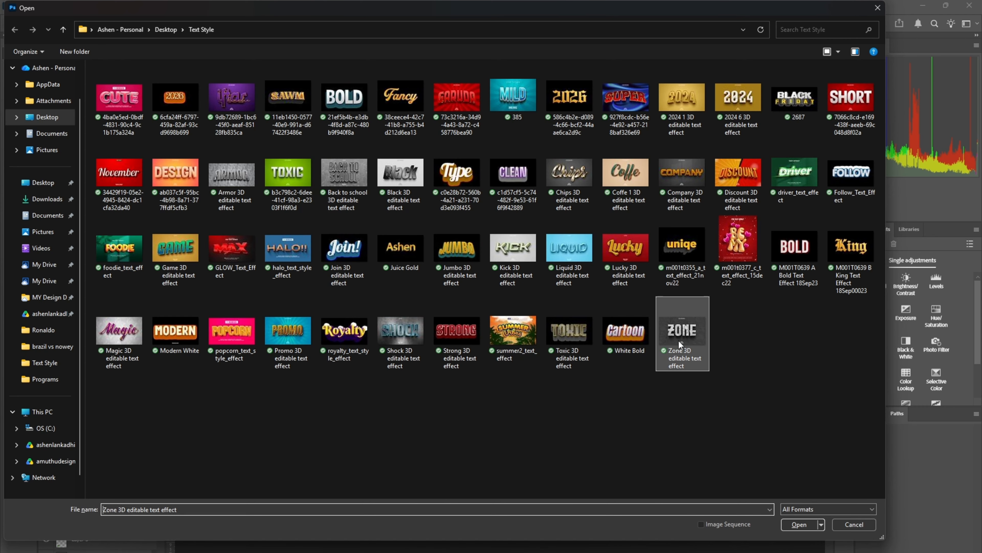
click(796, 525)
click(63, 425)
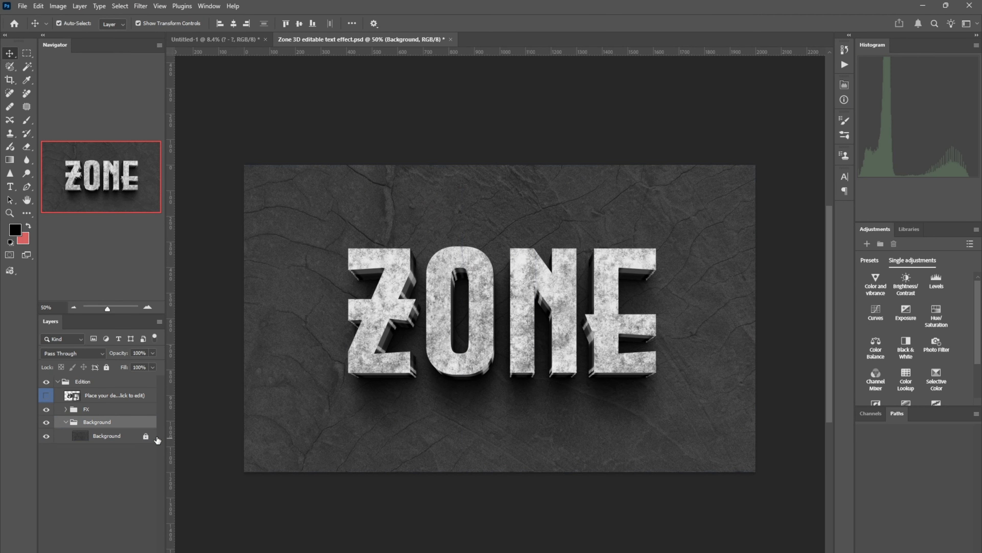
click(146, 436)
click(269, 320)
key(Delete)
Step: Open the text effect's editable design smart object and replace "ZONE" with "ROUND OF 16"
double_click(73, 397)
double_click(406, 340)
click(570, 257)
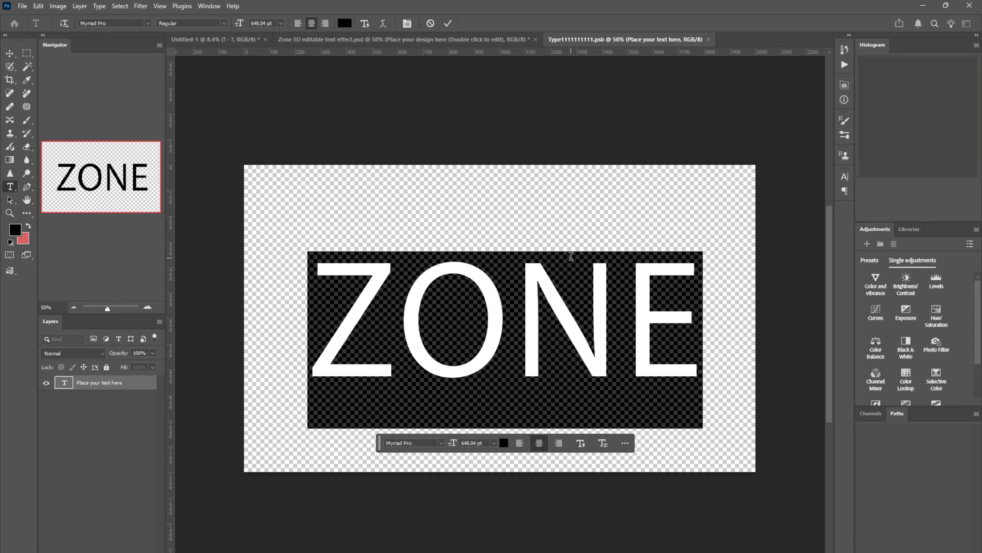
text(ROUND OF)
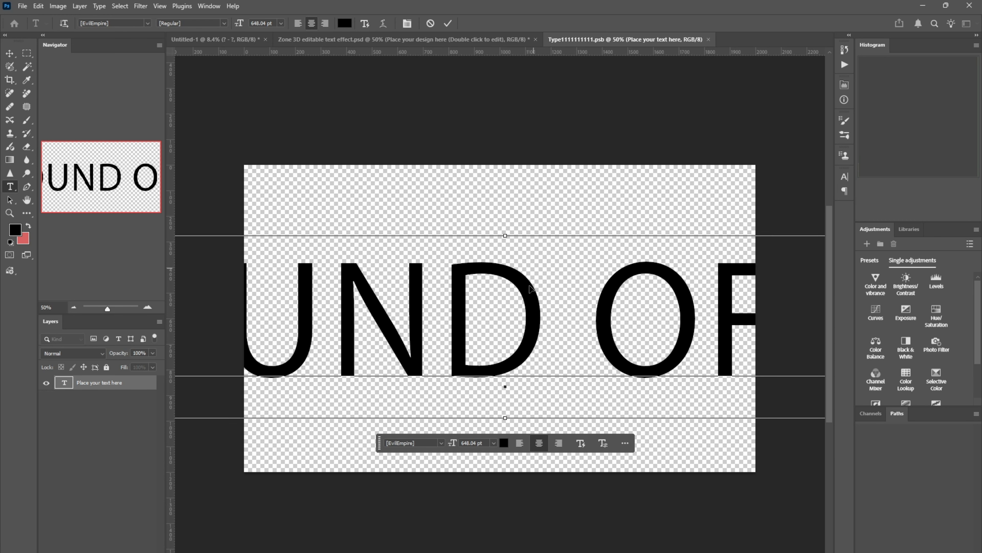
Step: Set the "ROUND OF 16" text to the Over Fear font at 472 pt and centre it on the canvas
key(ctrl+a)
drag(453, 443, 320, 414)
click(425, 423)
text(Over Fear)
key(Return)
drag(456, 410, 526, 424)
drag(514, 348, 509, 339)
Step: Save the edited smart object and return to the Zone 3D editable text effect document
click(10, 54)
click(345, 225)
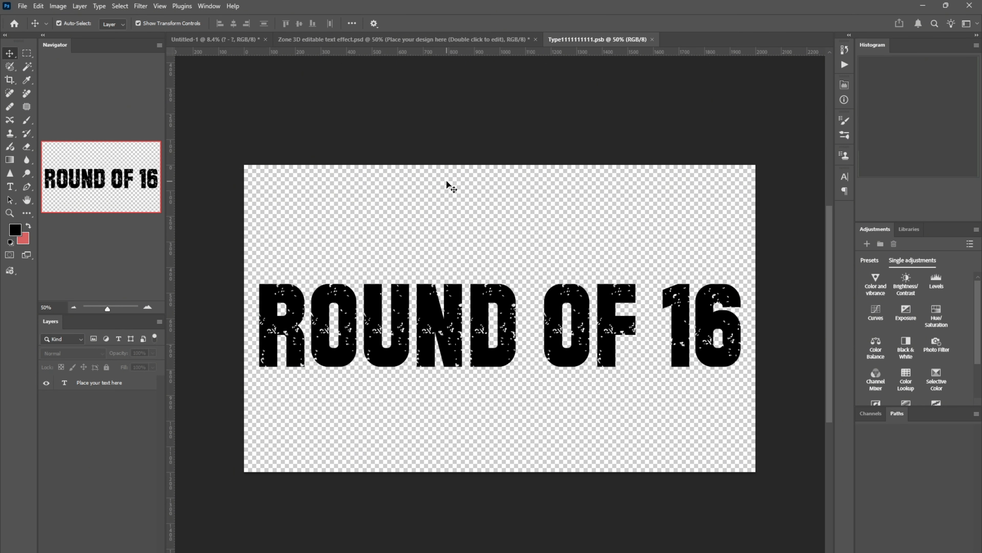
click(472, 39)
click(479, 39)
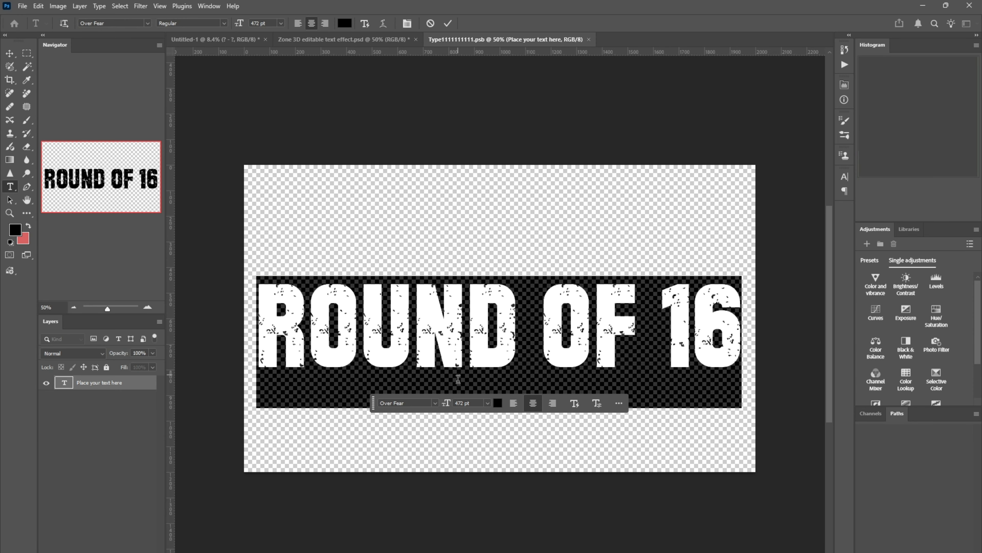
click(372, 39)
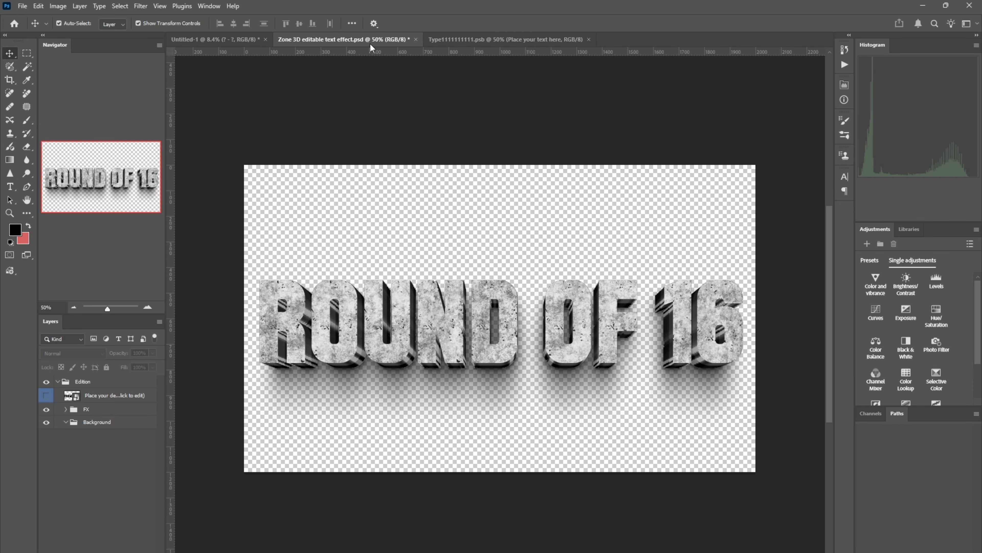
Step: Export the "ROUND OF 16" artwork to the Desktop as a PNG, overwriting the file "Back to school 3D editable text effect"
key(alt+shift+ctrl+w)
key(Return)
click(222, 137)
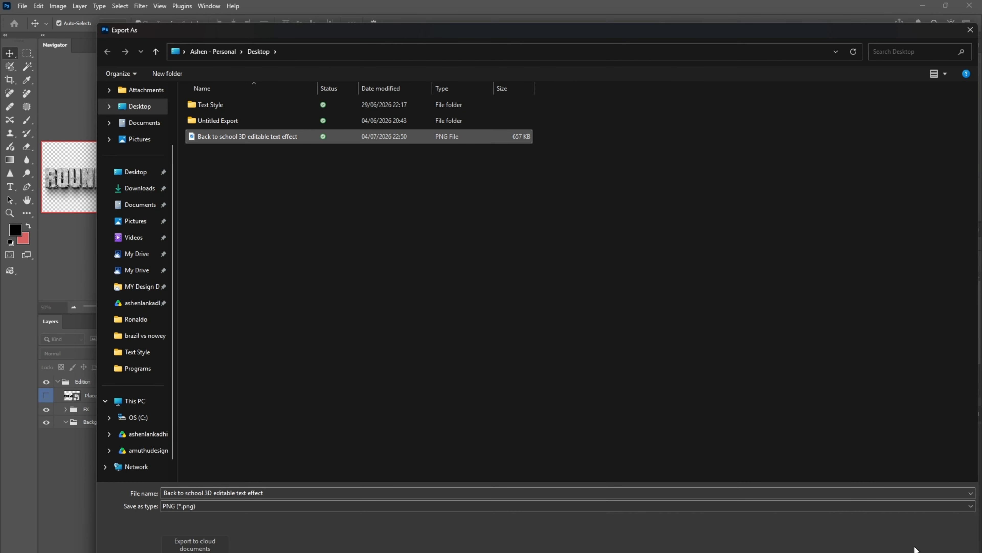
click(915, 545)
click(522, 301)
Step: Close the smart object document and the Zone 3D editable text effect document without saving, returning to the Untitled-1 poster
click(462, 40)
key(ctrl+w)
key(ctrl+w)
click(487, 221)
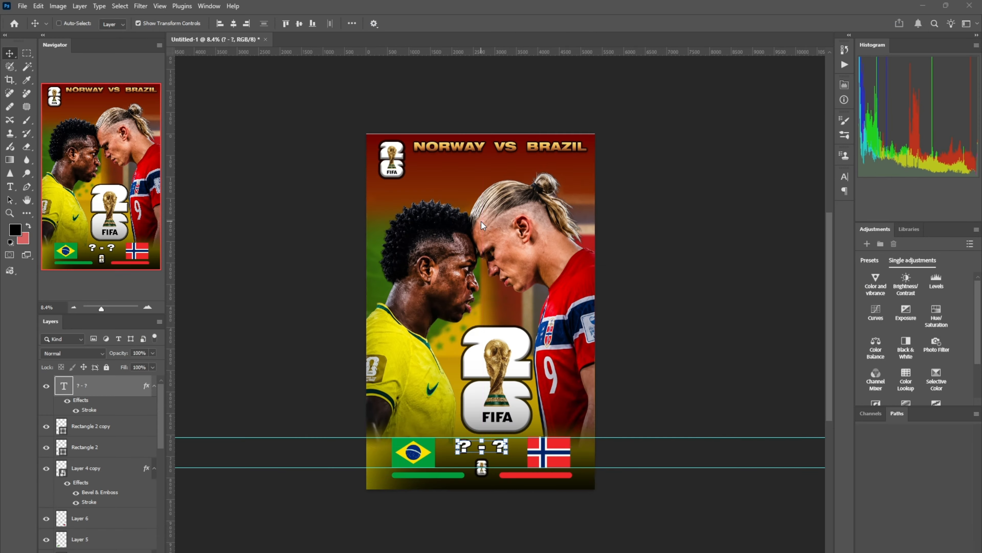
Step: Open the exported "Back to school 3D editable text effect" PNG and place it in the poster below the NORWAY VS BRAZIL title
key(ctrl+o)
click(134, 193)
click(797, 528)
drag(495, 312, 469, 165)
Step: Convert the "ROUND OF 16" layer to a smart object and scale it up to about 129%
scroll(489, 169, up, 7)
right_click(98, 386)
click(134, 316)
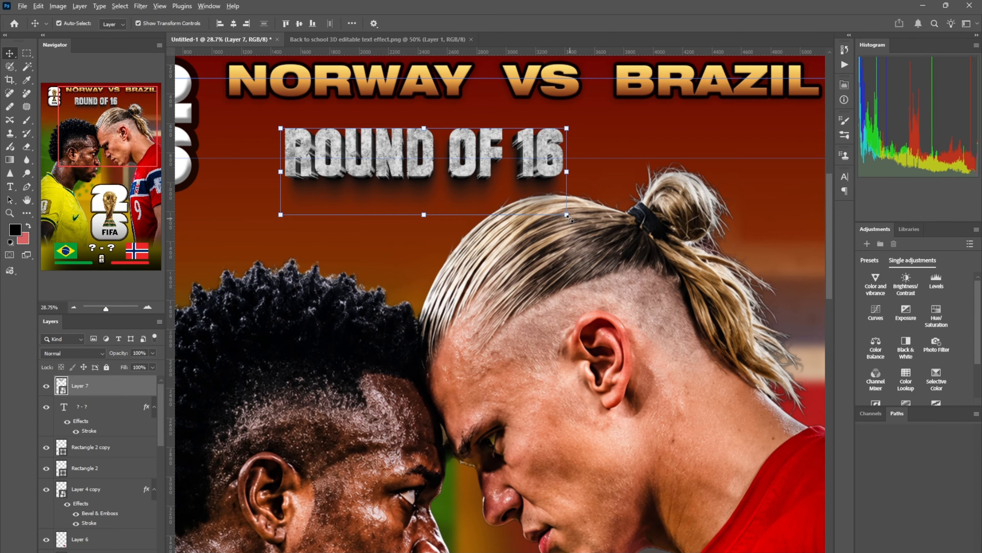
drag(567, 214, 653, 231)
key(Return)
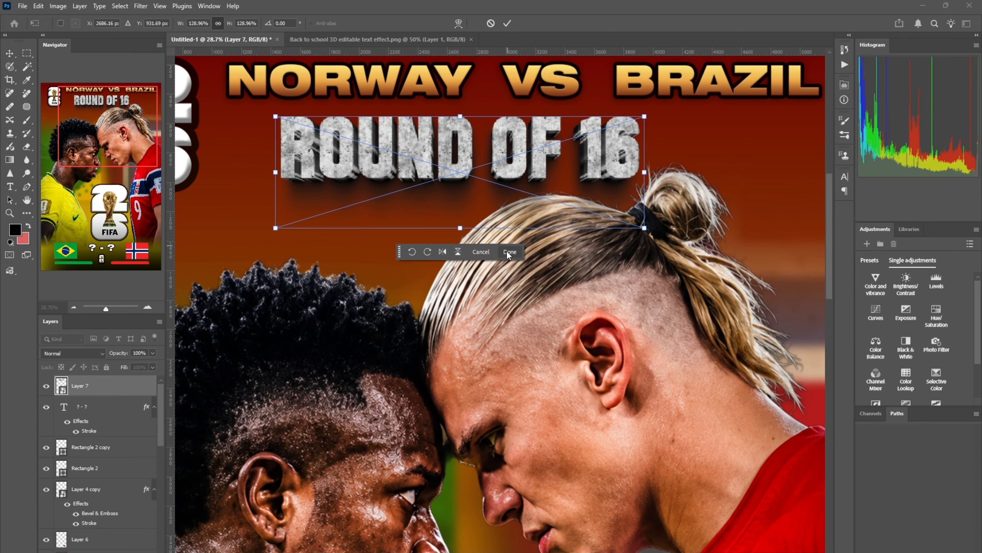
Step: Add a drop shadow with a larger distance and an outer glow to the "ROUND OF 16" layer
scroll(541, 252, down, 5)
double_click(116, 386)
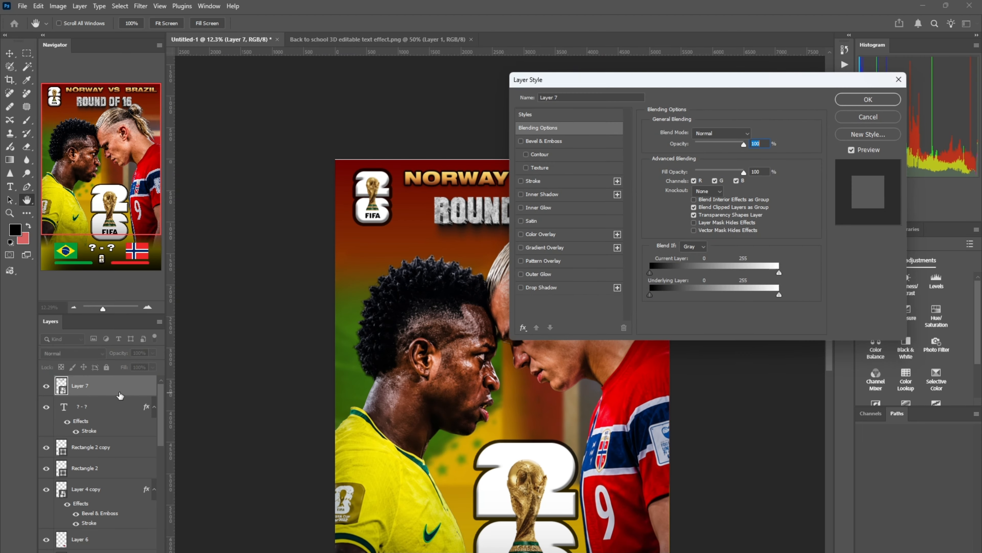
click(608, 288)
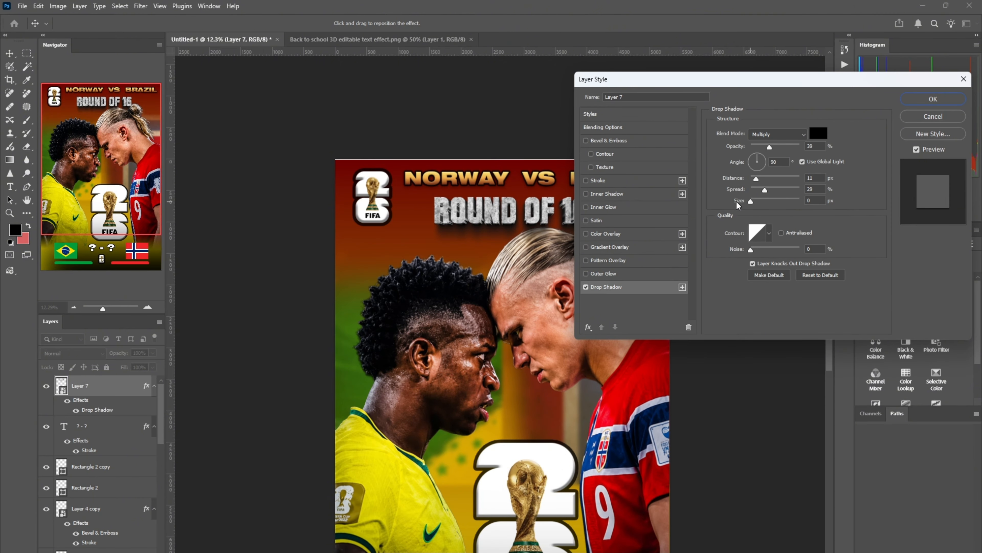
drag(756, 179, 769, 179)
click(603, 273)
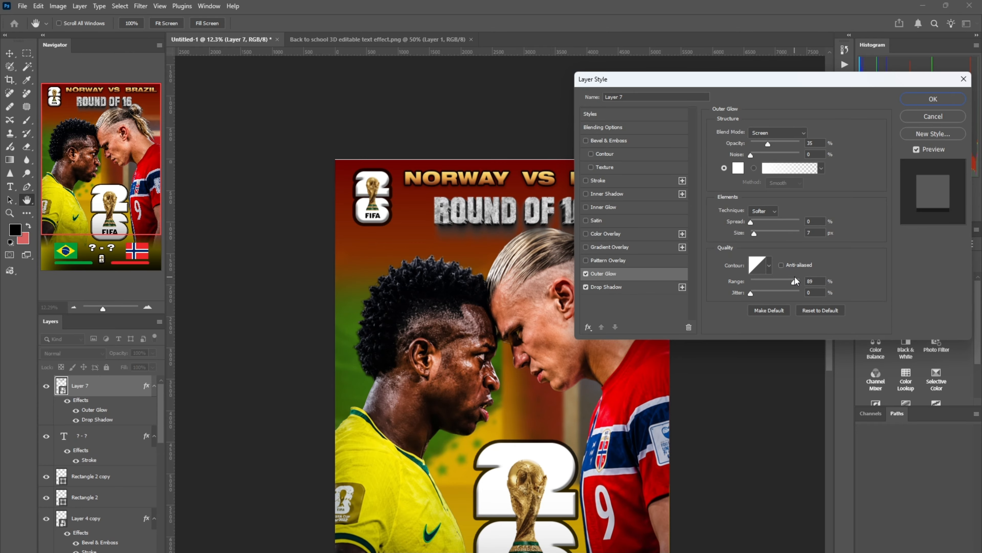